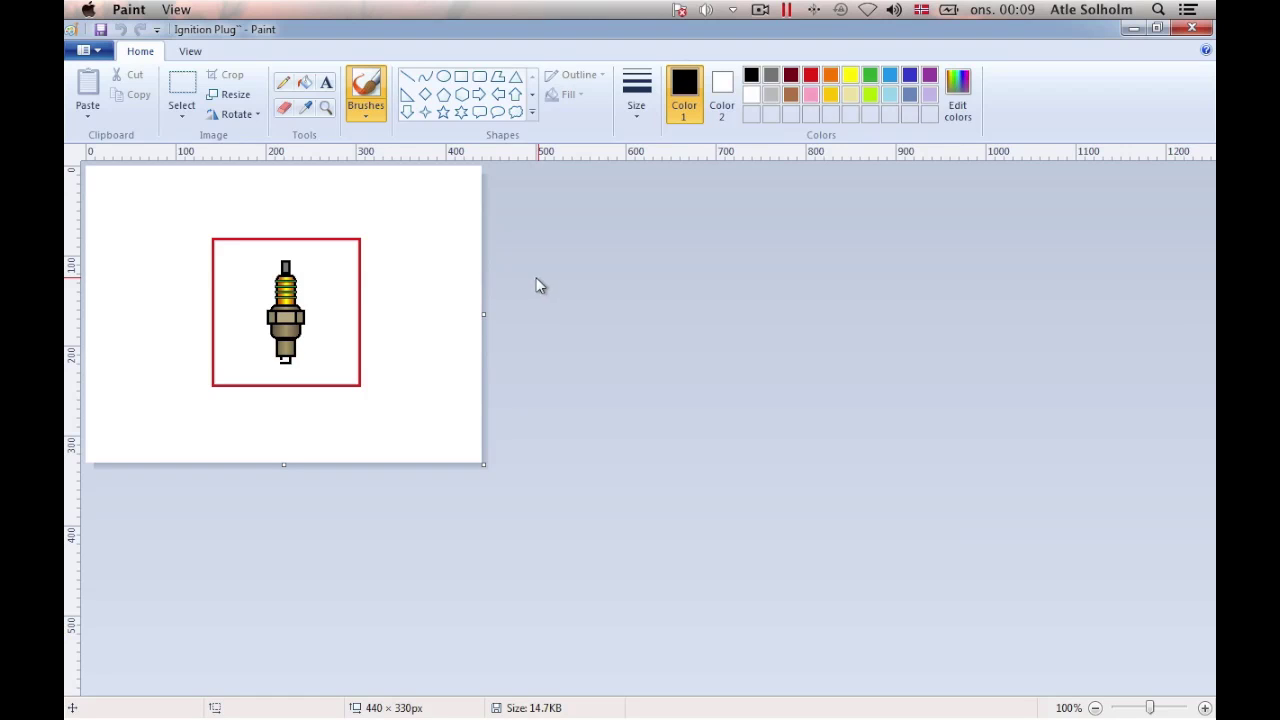
# Select the red square framing the spark plug and skew the selection 45 degrees horizontally.
pyautogui.click(183, 112)
pyautogui.click(185, 157)
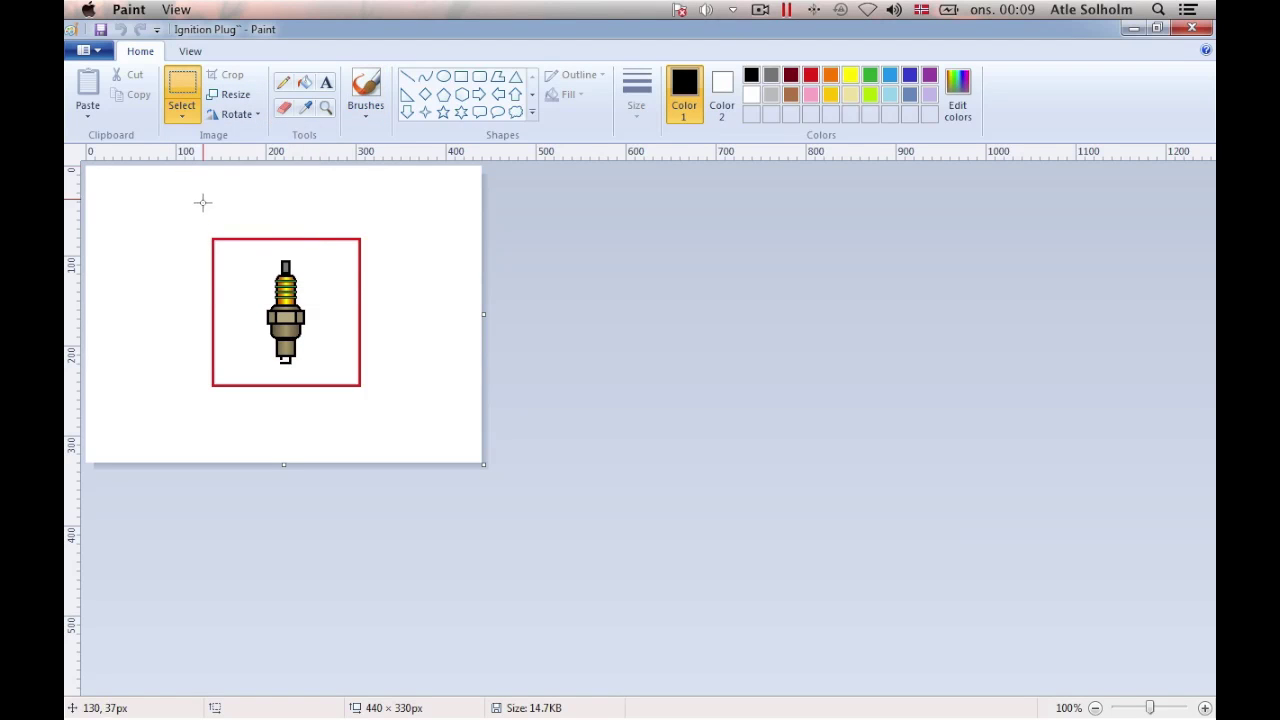
pyautogui.moveTo(211, 238); pyautogui.dragTo(361, 386)
pyautogui.moveTo(361, 386); pyautogui.dragTo(361, 387)
pyautogui.moveTo(361, 387); pyautogui.dragTo(361, 387)
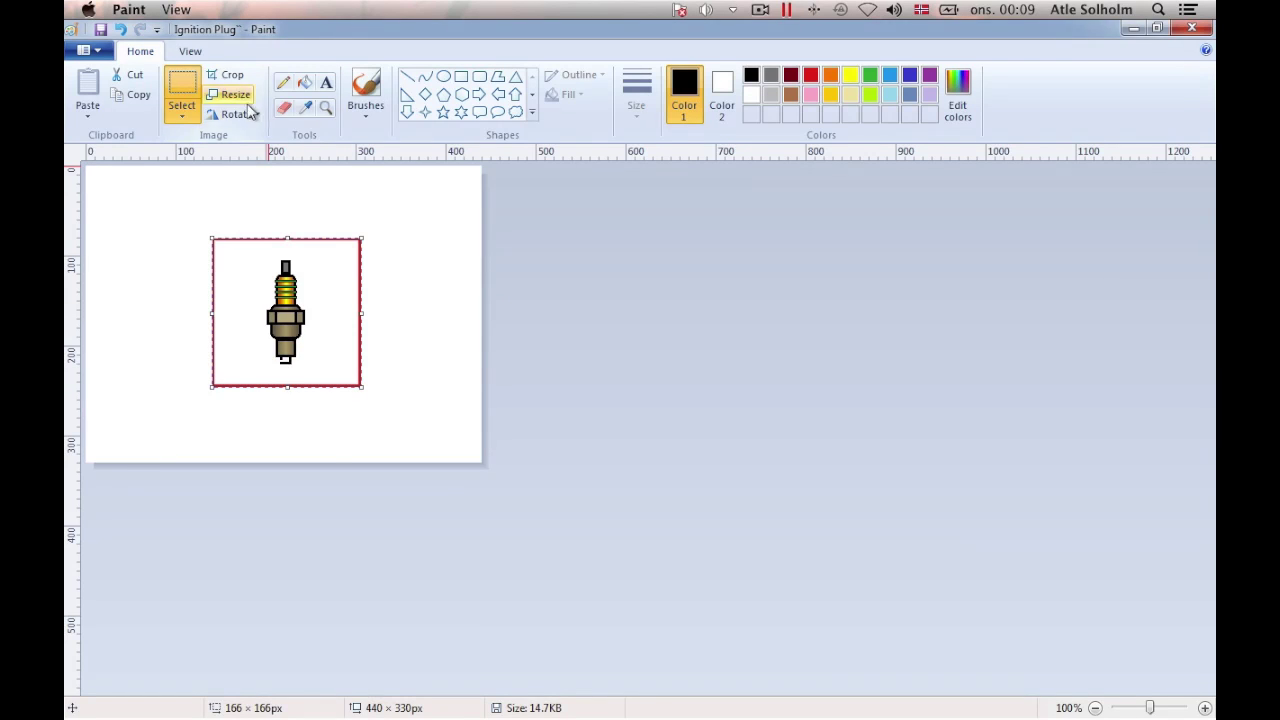
pyautogui.click(236, 98)
pyautogui.doubleClick(268, 330)
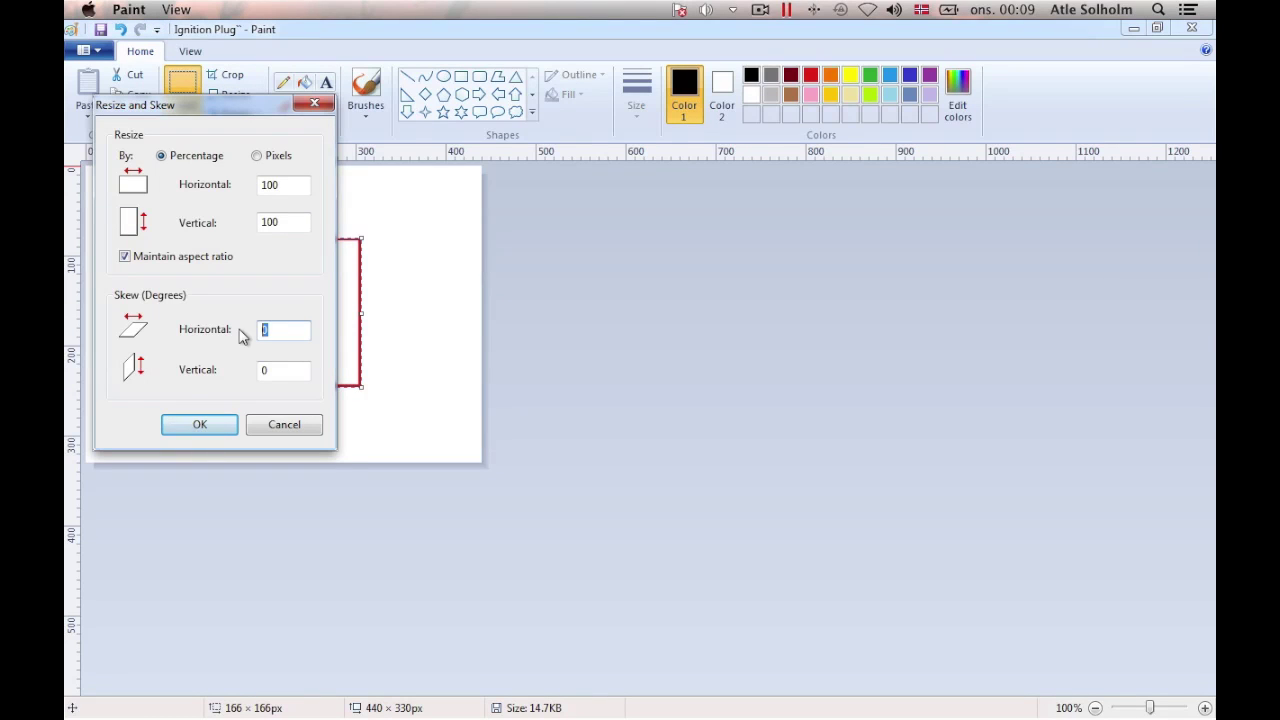
pyautogui.write('45')
pyautogui.press('Return')
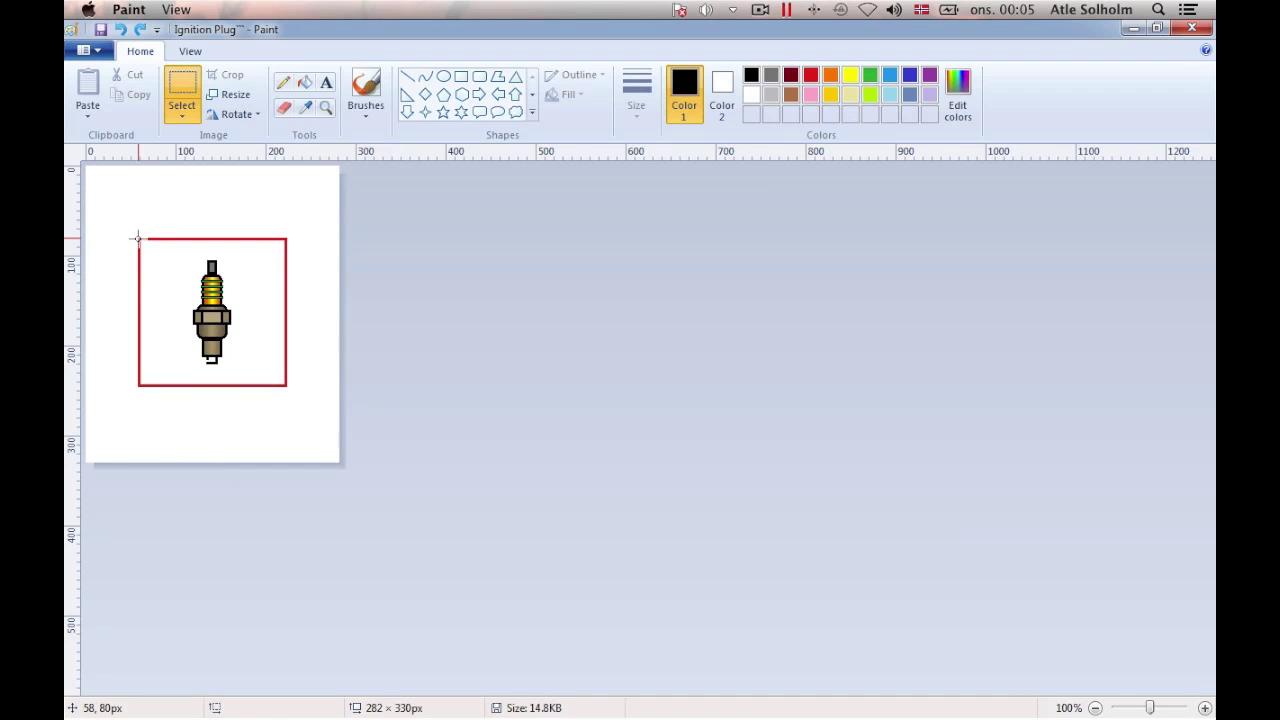
# On the narrower 282 × 330 px canvas, select the framed spark plug and skew it 45 degrees horizontally.
pyautogui.moveTo(139, 240); pyautogui.dragTo(288, 387)
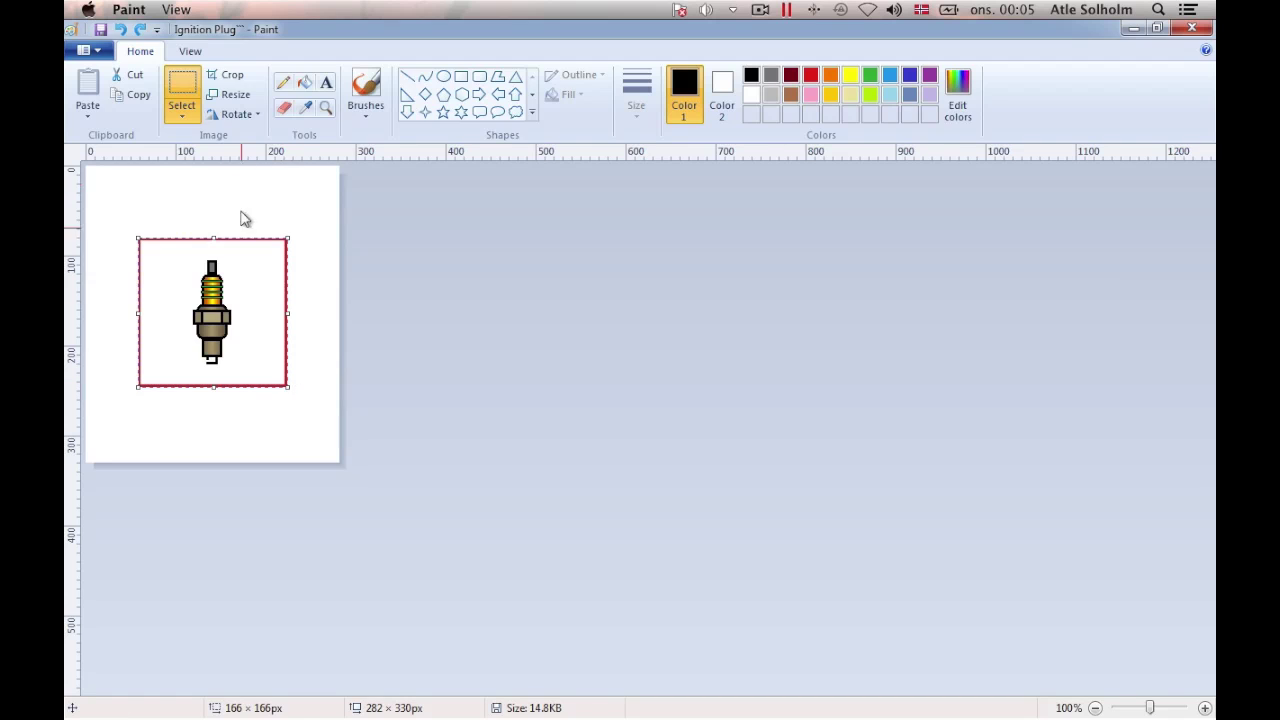
pyautogui.click(236, 94)
pyautogui.doubleClick(262, 331)
pyautogui.write('45')
pyautogui.press('Return')
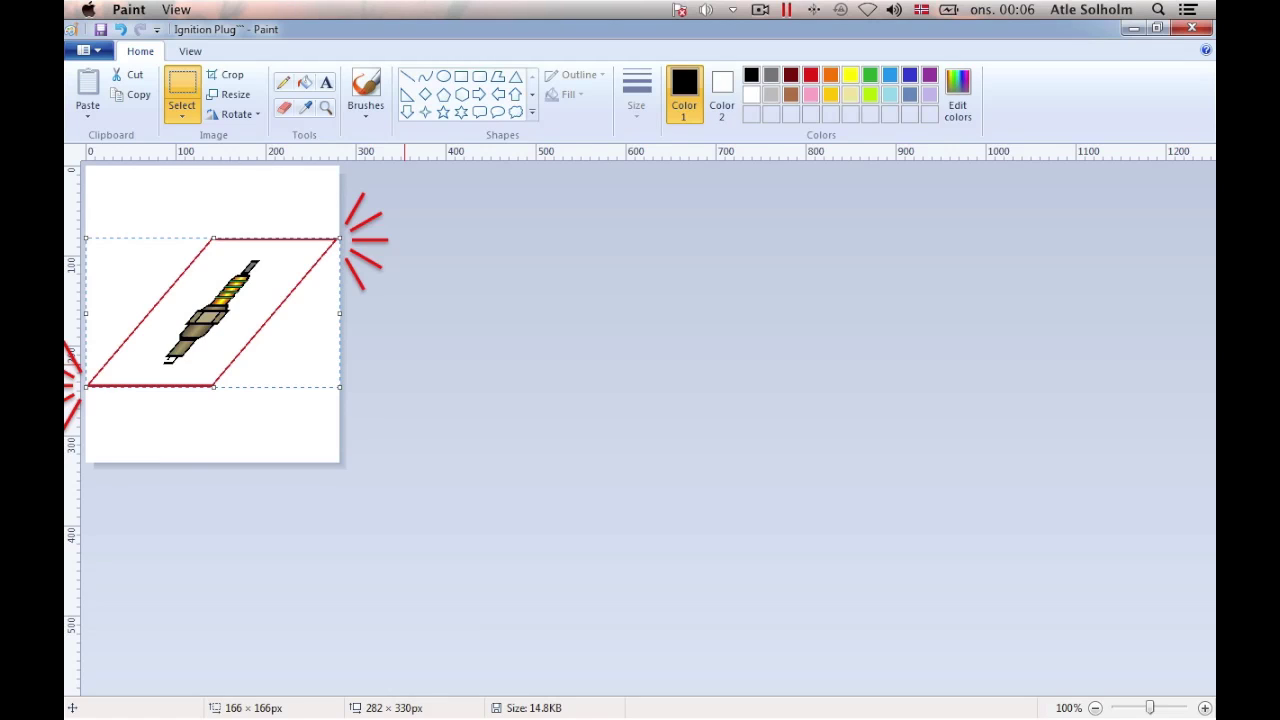
pyautogui.press('Escape')
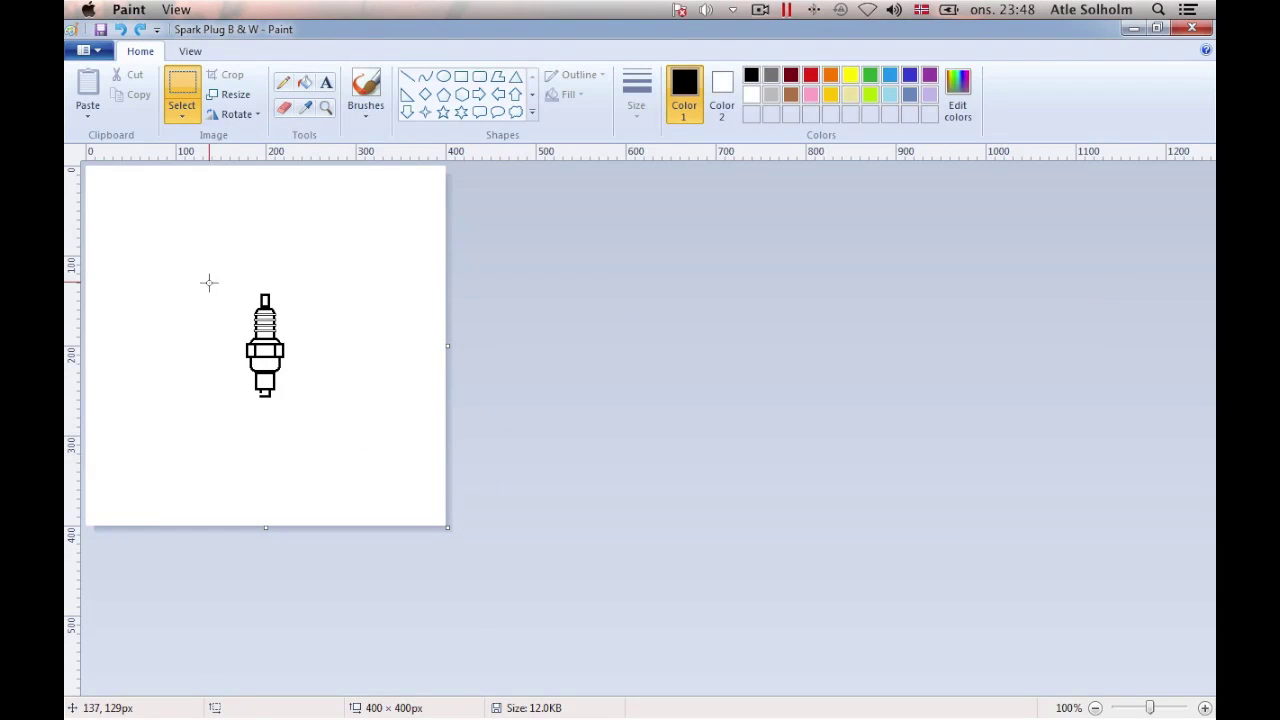
# Select a rectangular area around the black-and-white spark plug.
pyautogui.moveTo(209, 282); pyautogui.dragTo(322, 410)
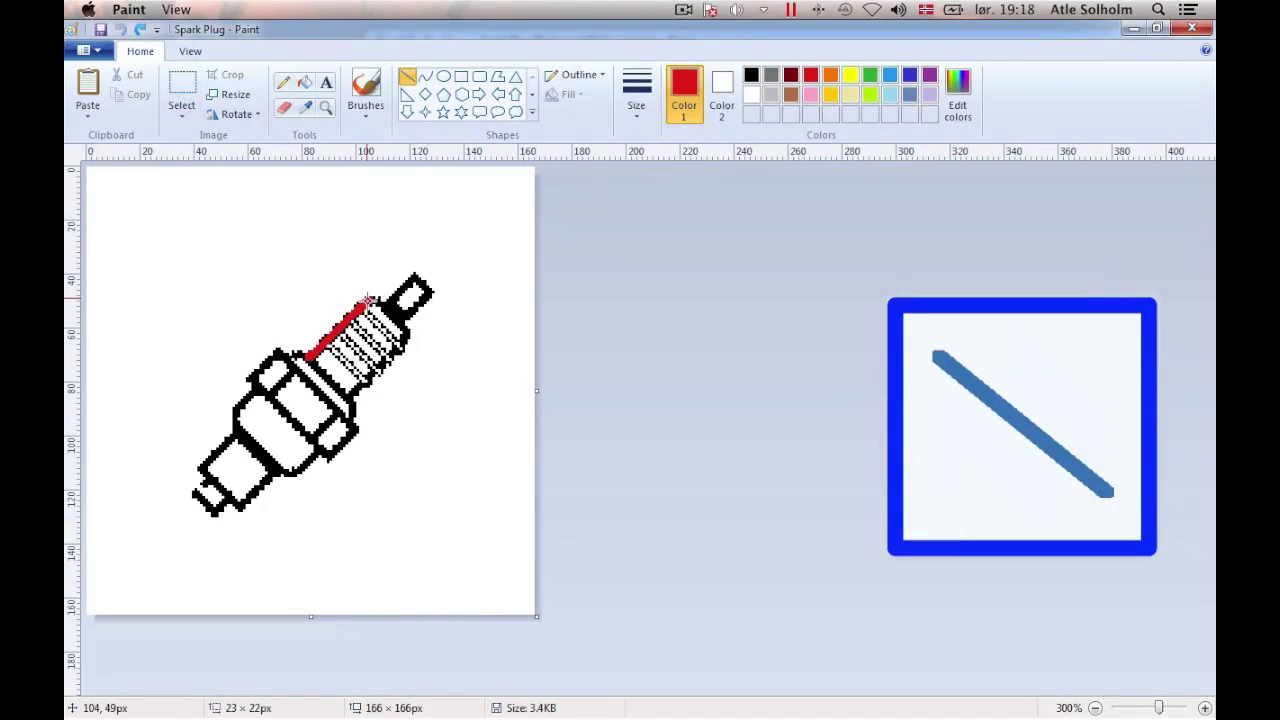
# Trace the four outer edges of the spark plug's ribbed insulator with straight red lines.
pyautogui.moveTo(369, 300); pyautogui.dragTo(370, 299)
pyautogui.moveTo(350, 399); pyautogui.dragTo(405, 345)
pyautogui.moveTo(352, 396); pyautogui.dragTo(312, 357)
pyautogui.moveTo(360, 308); pyautogui.dragTo(403, 348)
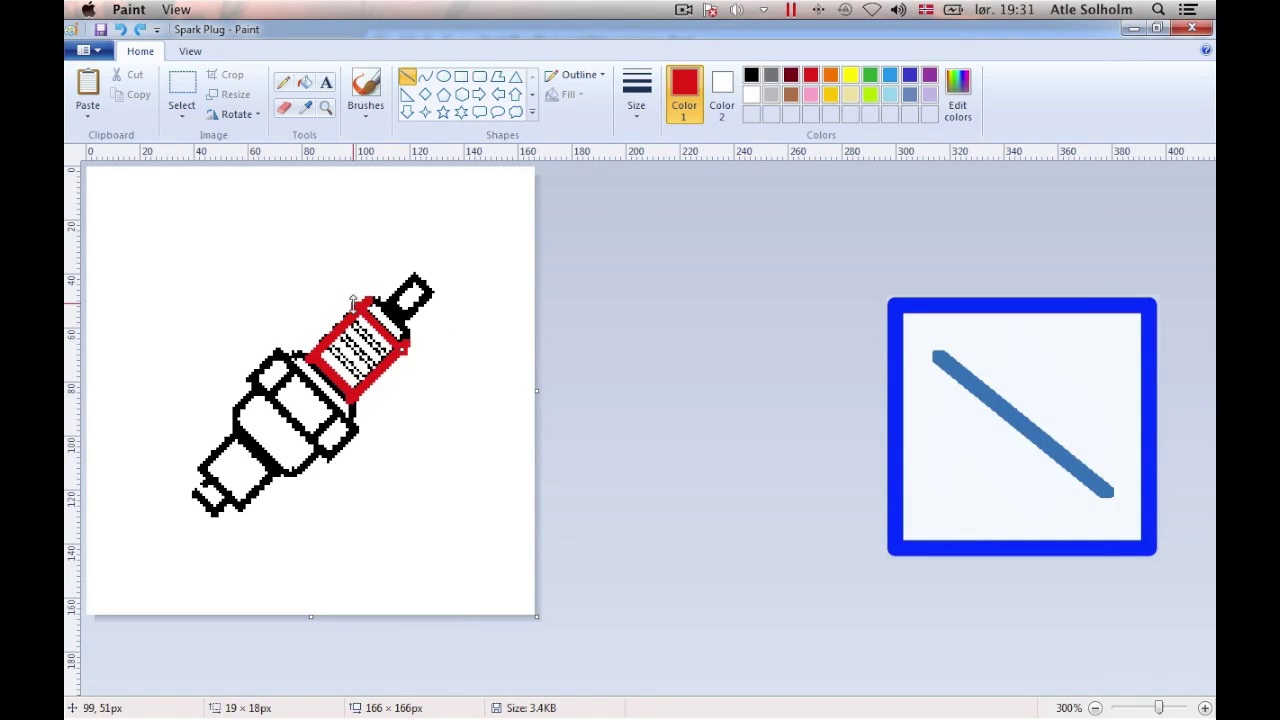
# Draw parallel red lines across the insulator over its jagged black ribs.
pyautogui.click(512, 346)
pyautogui.click(598, 375)
pyautogui.moveTo(347, 318)
pyautogui.mouseDown()
pyautogui.moveTo(394, 360)
pyautogui.moveTo(382, 371)
pyautogui.mouseUp()
pyautogui.click(612, 386)
pyautogui.moveTo(324, 339); pyautogui.dragTo(371, 385)
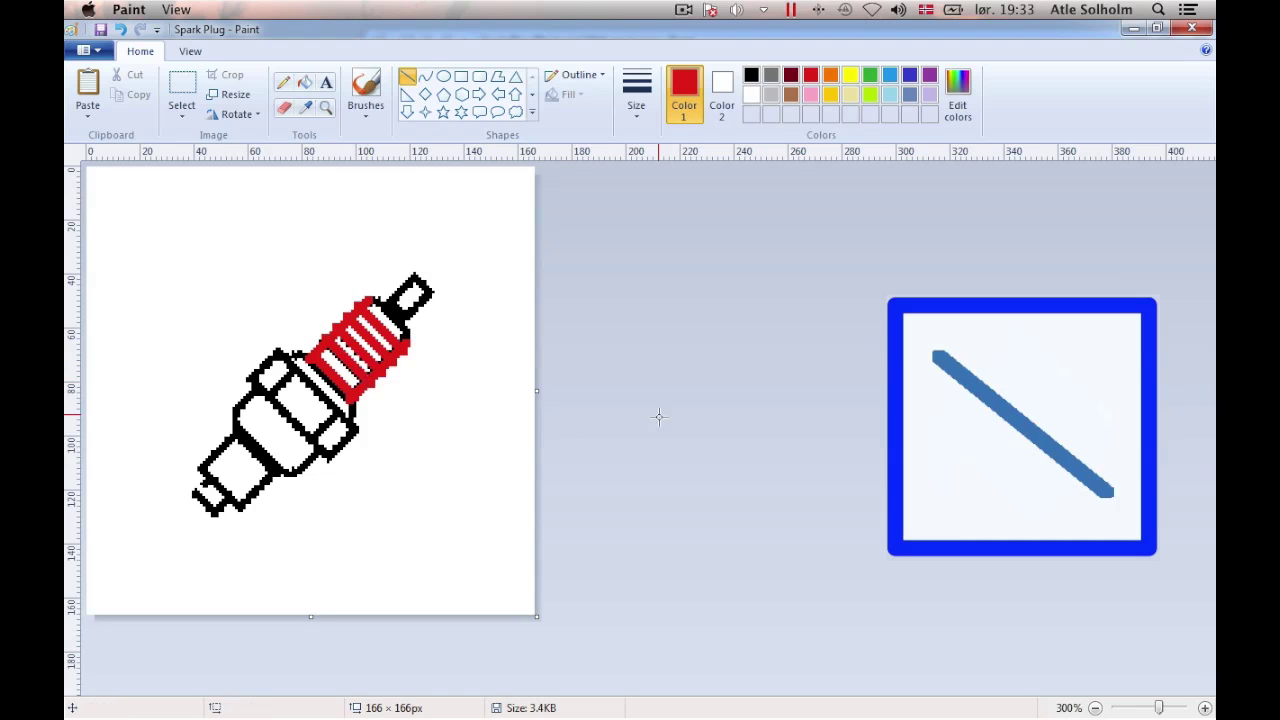
# Draw four parallel green lines along the middle of the red insulator ribs.
pyautogui.click(659, 416)
pyautogui.click(1205, 708)
pyautogui.click(1205, 708)
pyautogui.click(870, 76)
pyautogui.moveTo(536, 394); pyautogui.dragTo(619, 479)
pyautogui.moveTo(516, 411); pyautogui.dragTo(602, 497)
pyautogui.moveTo(498, 430); pyautogui.dragTo(584, 515)
pyautogui.moveTo(480, 449); pyautogui.dragTo(566, 533)
# Clear the leftover black pixels between the red insulator ribs with Fill.
pyautogui.click(305, 82)
pyautogui.click(751, 75)
pyautogui.click(557, 436)
pyautogui.hotkey('ctrl', 'z')
pyautogui.hotkey('ctrl', 'z')
pyautogui.hotkey('ctrl', 'z')
pyautogui.click(283, 82)
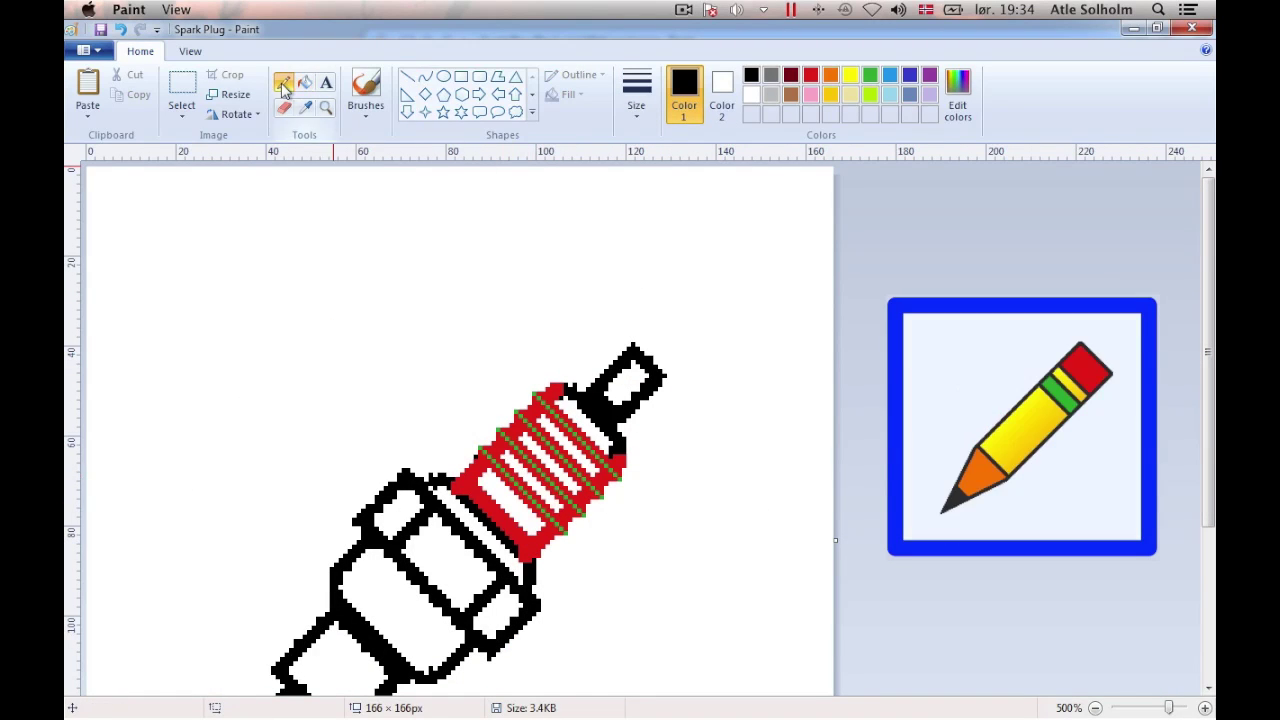
# Trace the insulator's upper shoulder with a straight red line and touch up its corner pixel with the Pencil.
pyautogui.click(811, 75)
pyautogui.click(407, 76)
pyautogui.click(637, 95)
pyautogui.click(671, 177)
pyautogui.moveTo(573, 388); pyautogui.dragTo(622, 449)
pyautogui.click(283, 82)
pyautogui.click(616, 449)
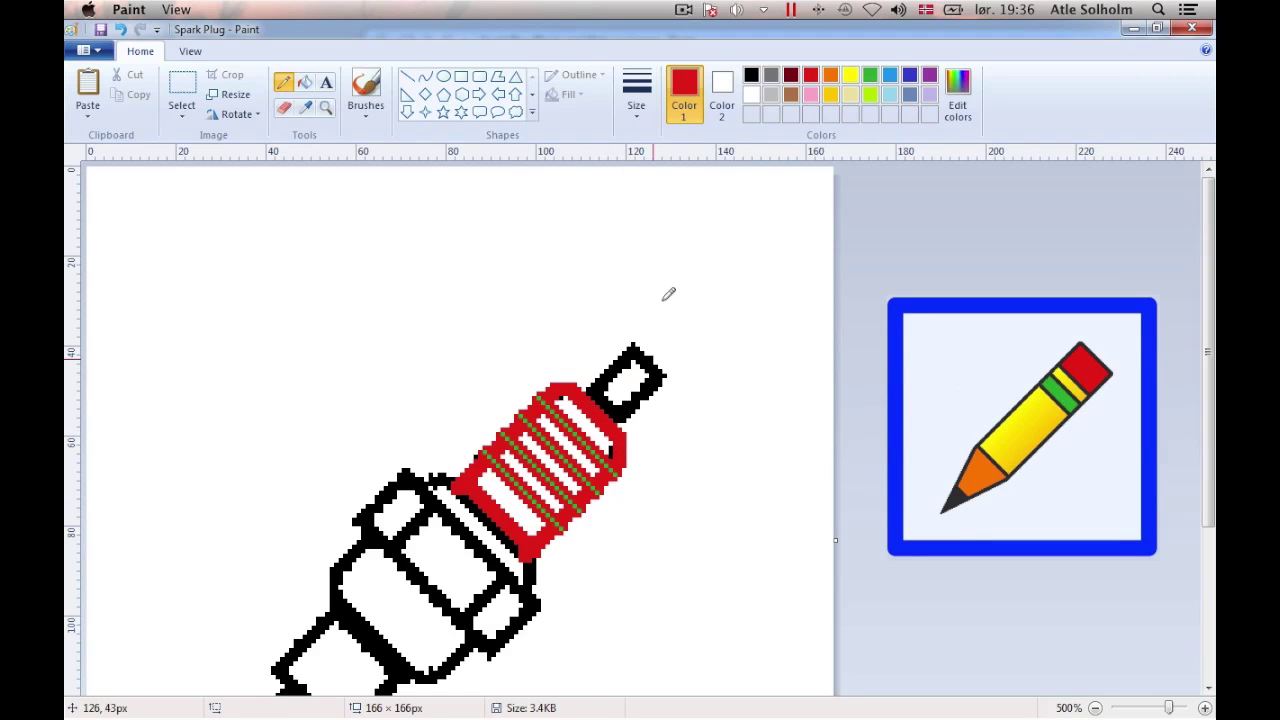
# Trace the terminal tip's outline with red lines and clear the leftover black pixels around and inside it.
pyautogui.click(407, 76)
pyautogui.moveTo(612, 428)
pyautogui.mouseDown()
pyautogui.moveTo(657, 380)
pyautogui.moveTo(634, 354)
pyautogui.mouseUp()
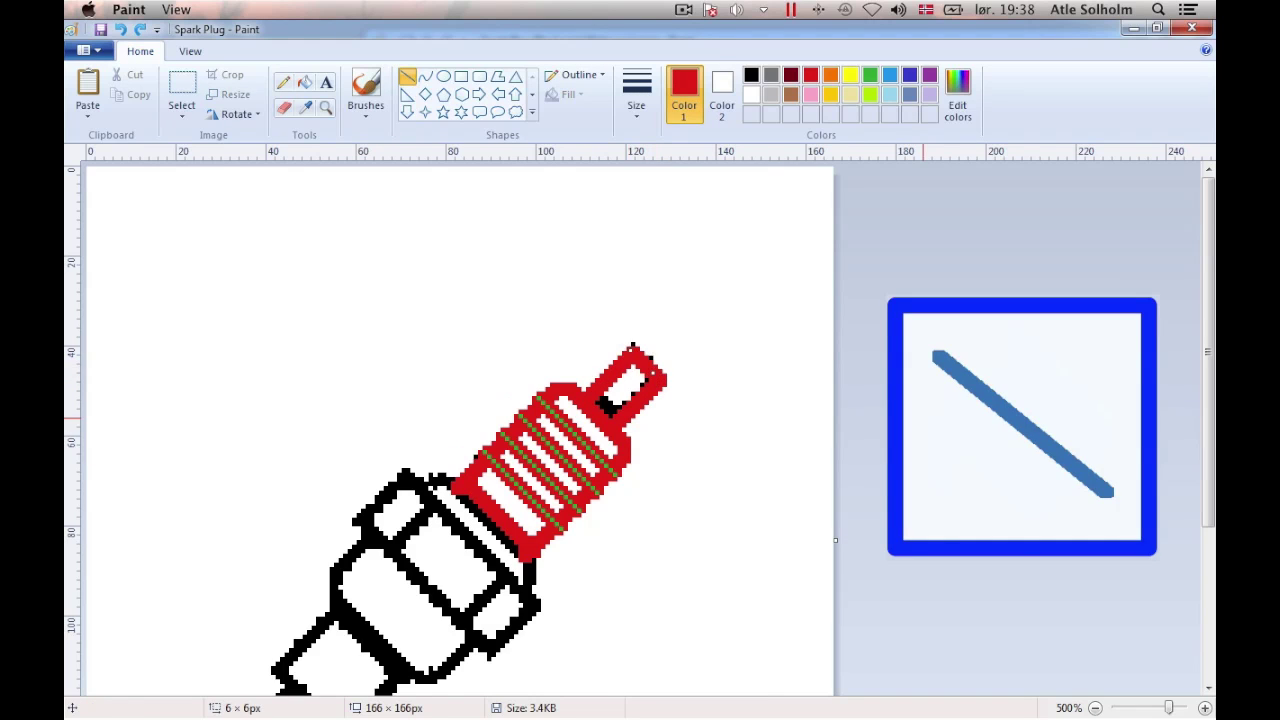
pyautogui.click(283, 82)
pyautogui.rightClick(633, 345)
pyautogui.click(751, 75)
pyautogui.click(305, 82)
pyautogui.rightClick(610, 407)
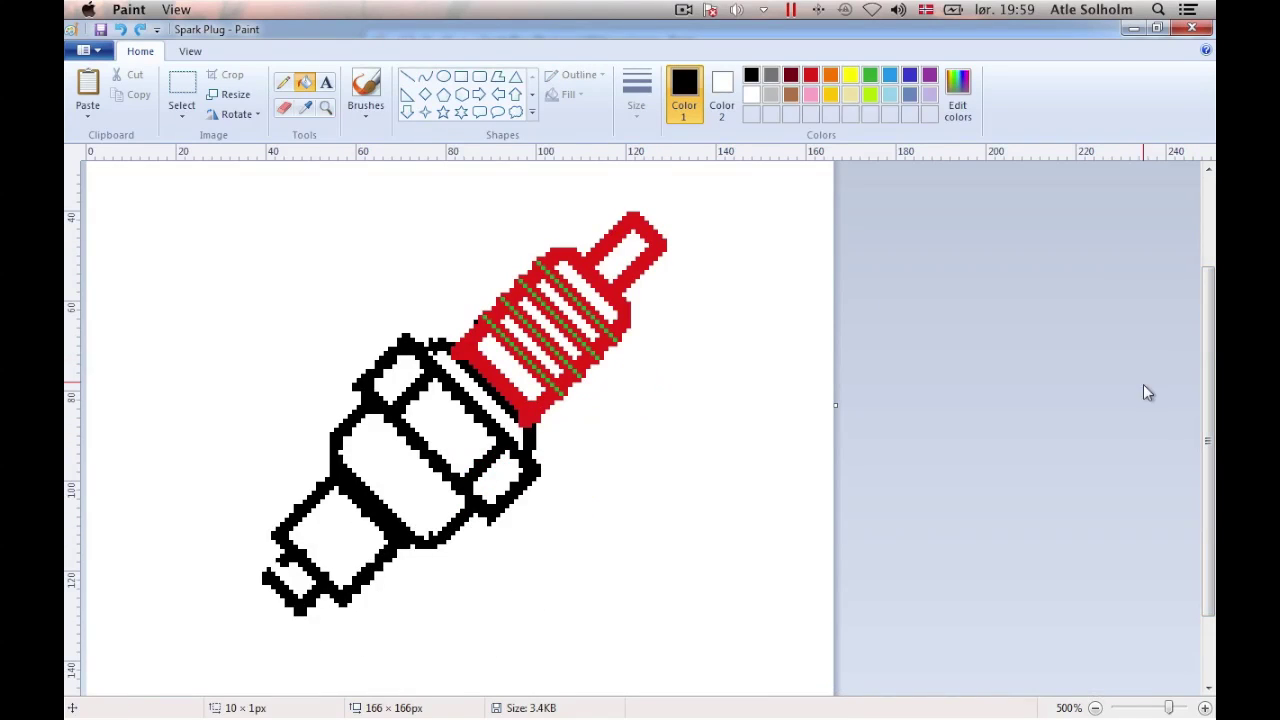
# Trace the collar and hex nut with straight red lines, continuing along the first edge of the lower body.
pyautogui.moveTo(426, 350); pyautogui.dragTo(458, 346)
pyautogui.moveTo(527, 424); pyautogui.dragTo(527, 463)
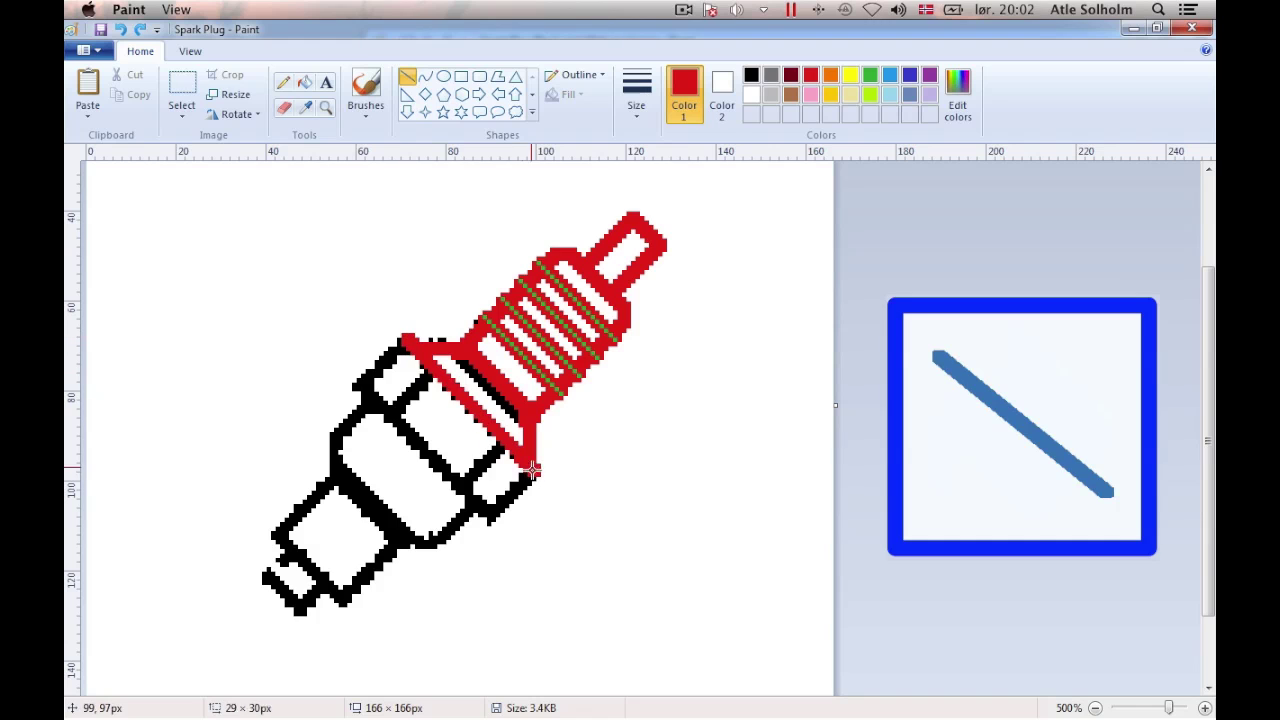
pyautogui.moveTo(355, 383); pyautogui.dragTo(495, 518)
pyautogui.moveTo(425, 445); pyautogui.dragTo(420, 450)
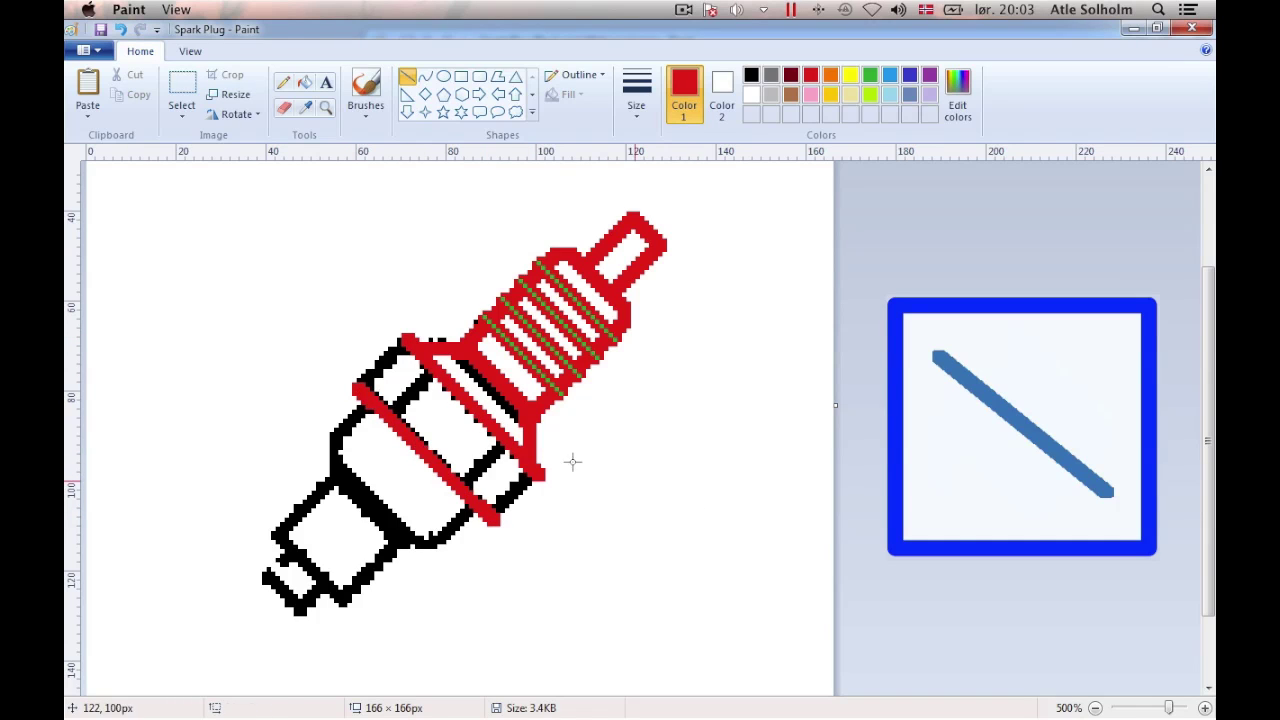
pyautogui.moveTo(355, 383); pyautogui.dragTo(401, 337)
pyautogui.moveTo(496, 518); pyautogui.dragTo(543, 474)
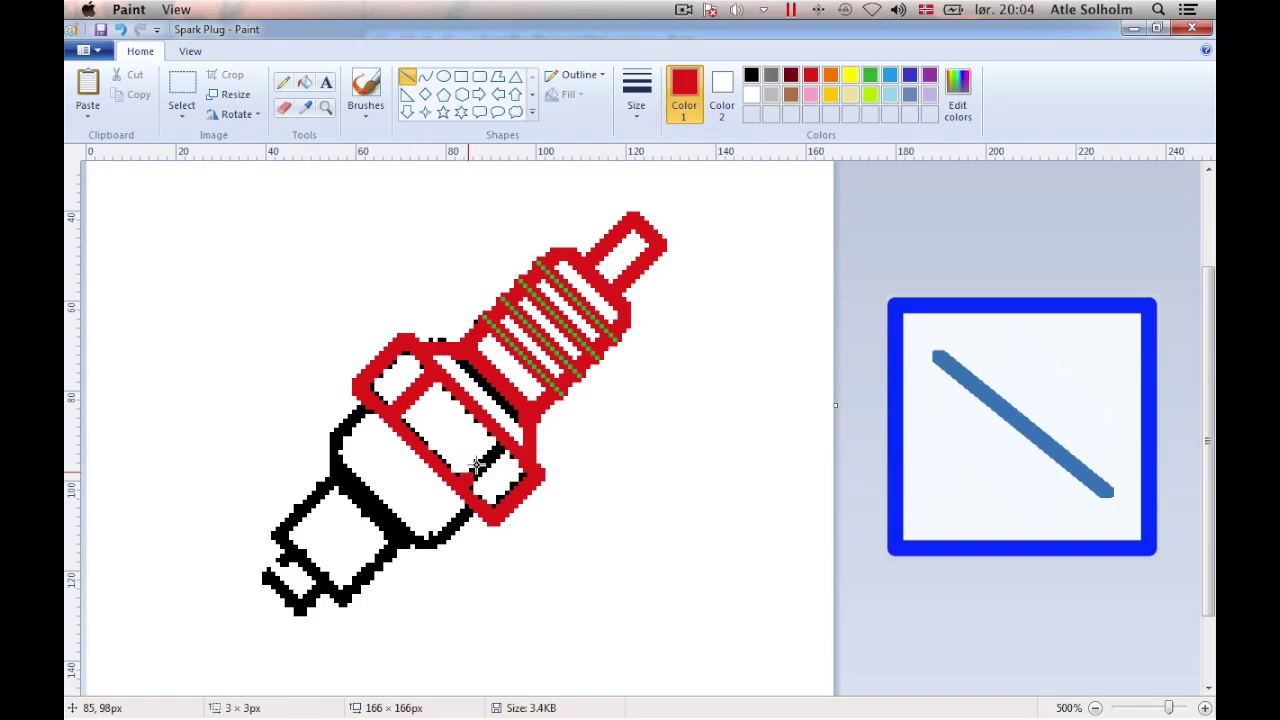
pyautogui.click(639, 483)
pyautogui.moveTo(369, 407); pyautogui.dragTo(335, 437)
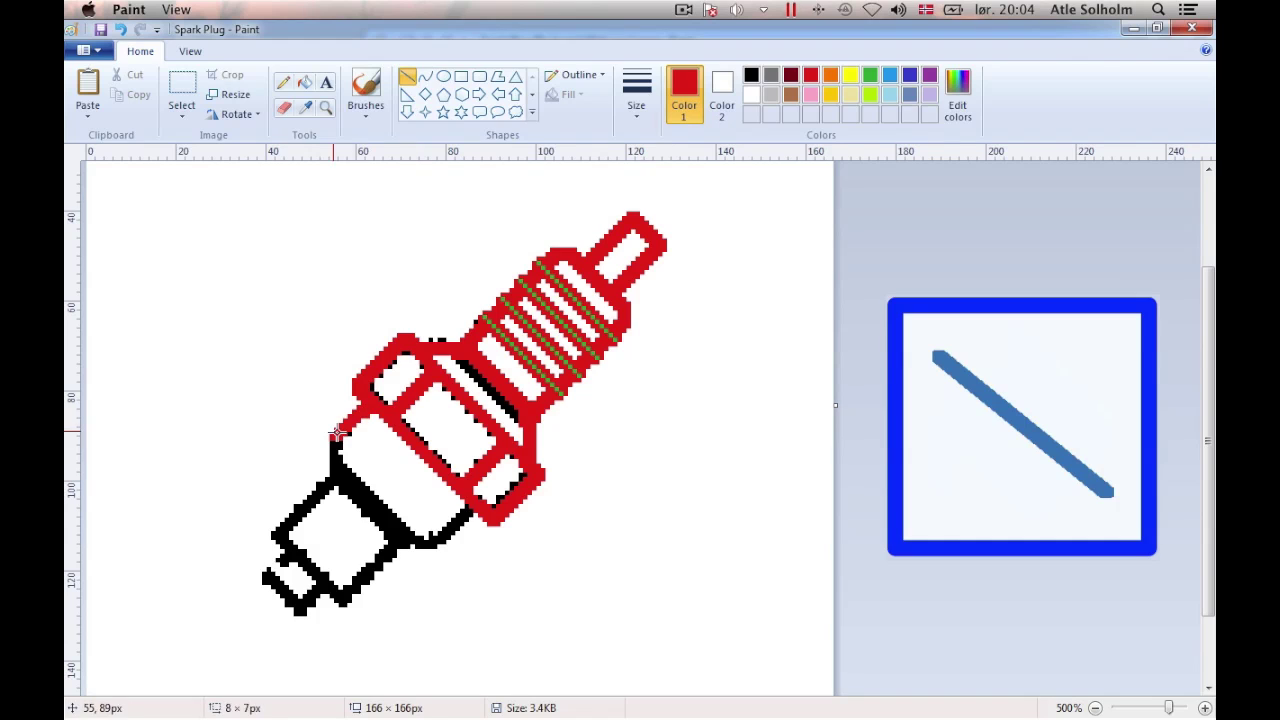
# Clear the leftover black pixels inside the hex nut faces and the collar using Fill and the Pencil.
pyautogui.click(284, 83)
pyautogui.click(305, 83)
pyautogui.click(751, 75)
pyautogui.click(480, 400)
pyautogui.click(450, 430)
pyautogui.click(507, 467)
pyautogui.rightClick(450, 430)
pyautogui.rightClick(480, 395)
pyautogui.rightClick(503, 475)
pyautogui.click(284, 83)
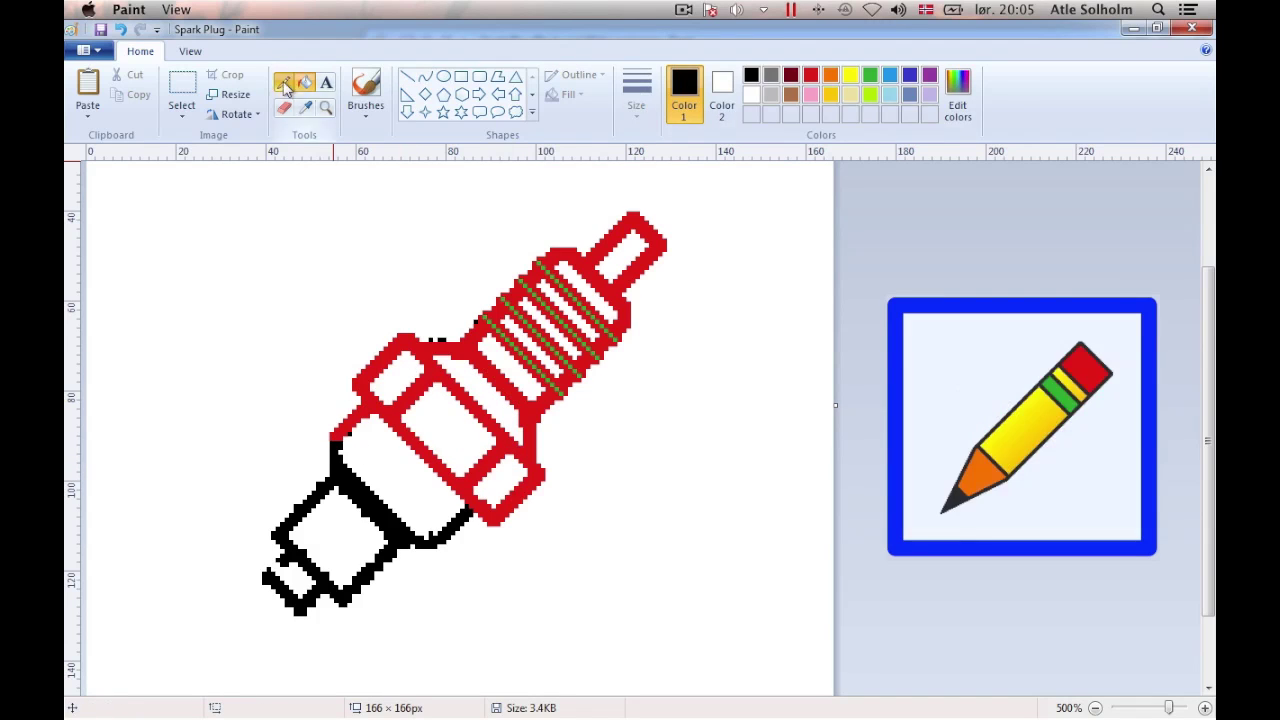
# Trace the remaining edges of the lower body and the narrower end section with straight red lines.
pyautogui.click(811, 75)
pyautogui.click(407, 76)
pyautogui.moveTo(478, 508); pyautogui.dragTo(442, 541)
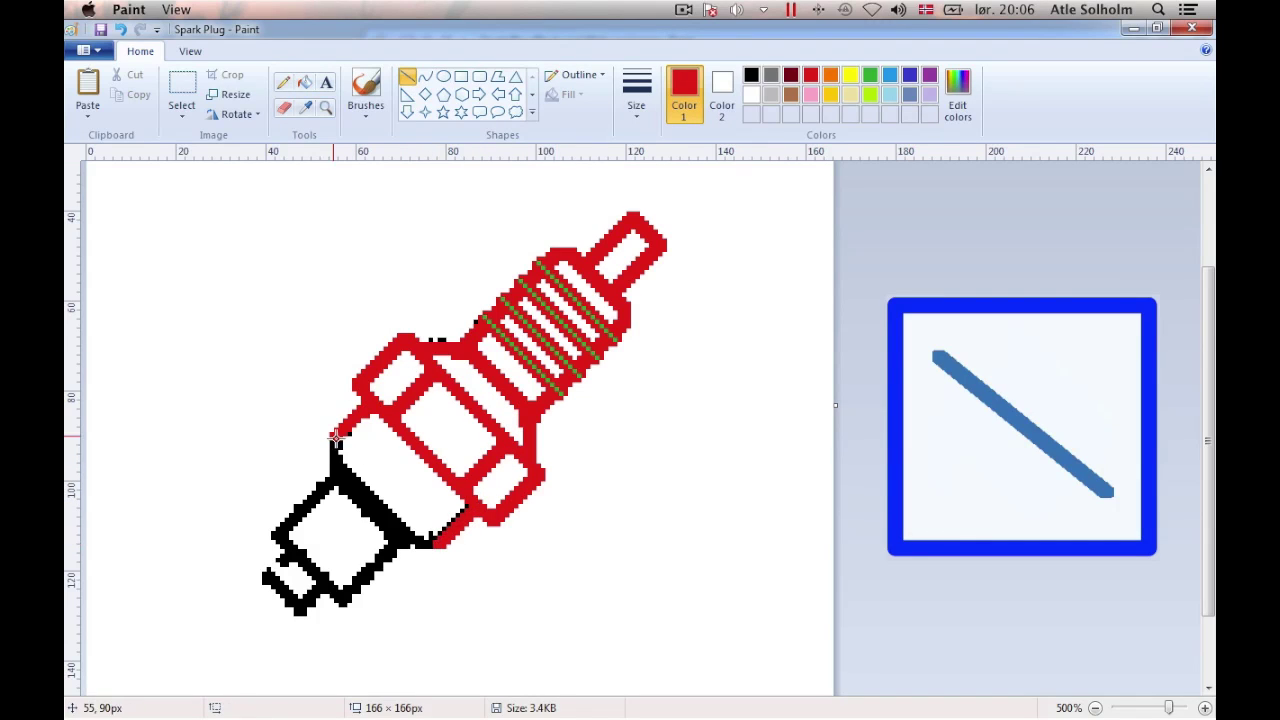
pyautogui.moveTo(337, 437); pyautogui.dragTo(337, 474)
pyautogui.moveTo(442, 541); pyautogui.dragTo(400, 541)
pyautogui.moveTo(337, 475)
pyautogui.mouseDown()
pyautogui.moveTo(399, 540)
pyautogui.moveTo(278, 534)
pyautogui.mouseUp()
pyautogui.moveTo(400, 541); pyautogui.dragTo(343, 604)
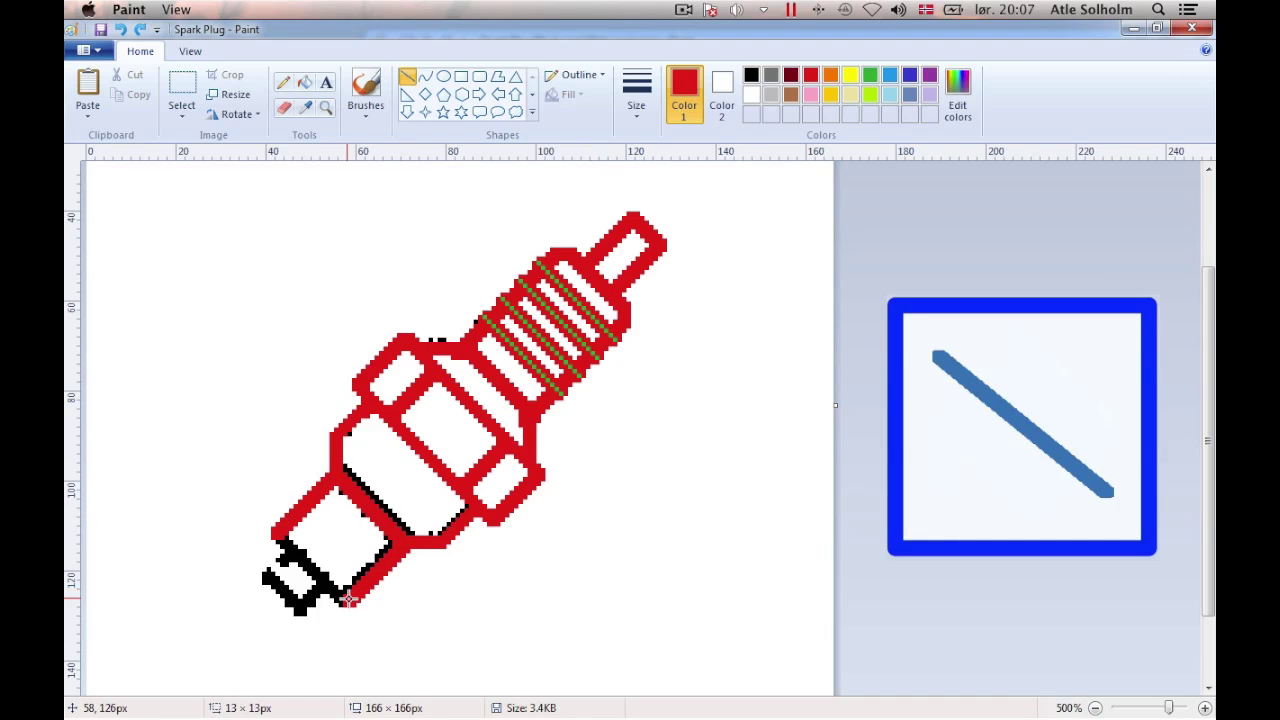
pyautogui.moveTo(278, 534); pyautogui.dragTo(343, 604)
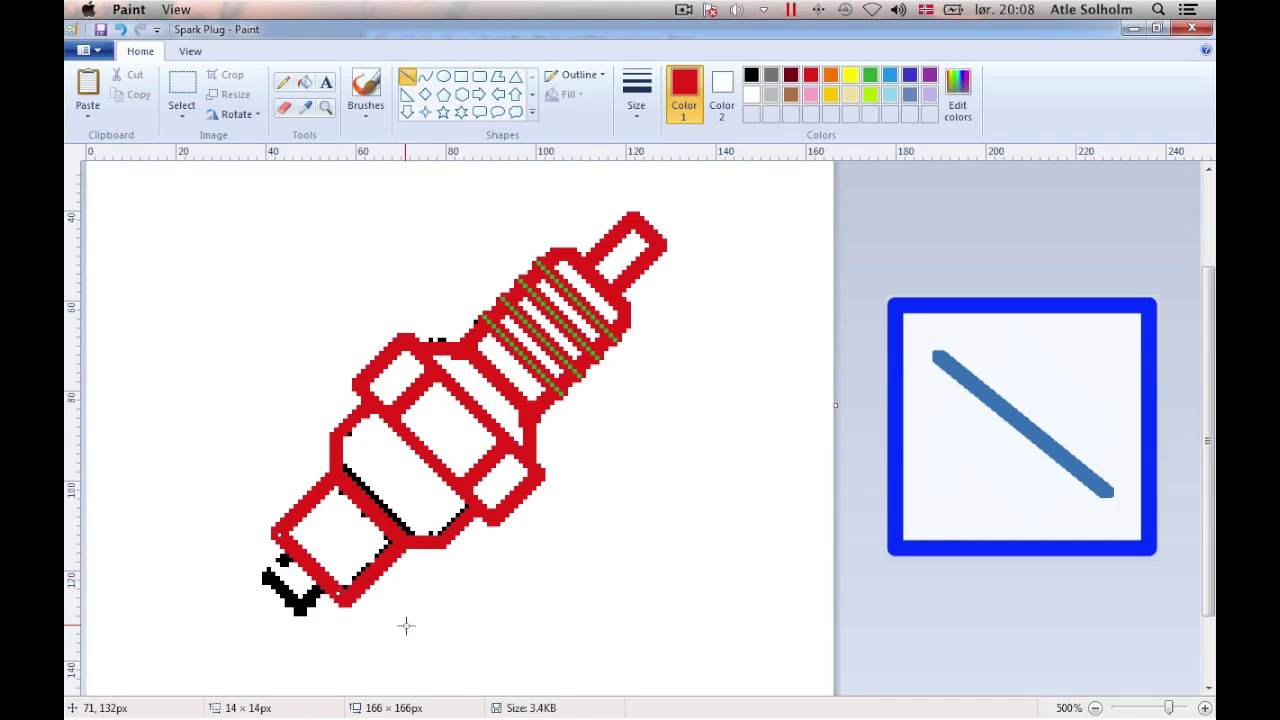
# Clear the leftover black pixels inside the lower body and fill the spark plug's red outline with black.
pyautogui.click(284, 83)
pyautogui.click(304, 82)
pyautogui.click(751, 75)
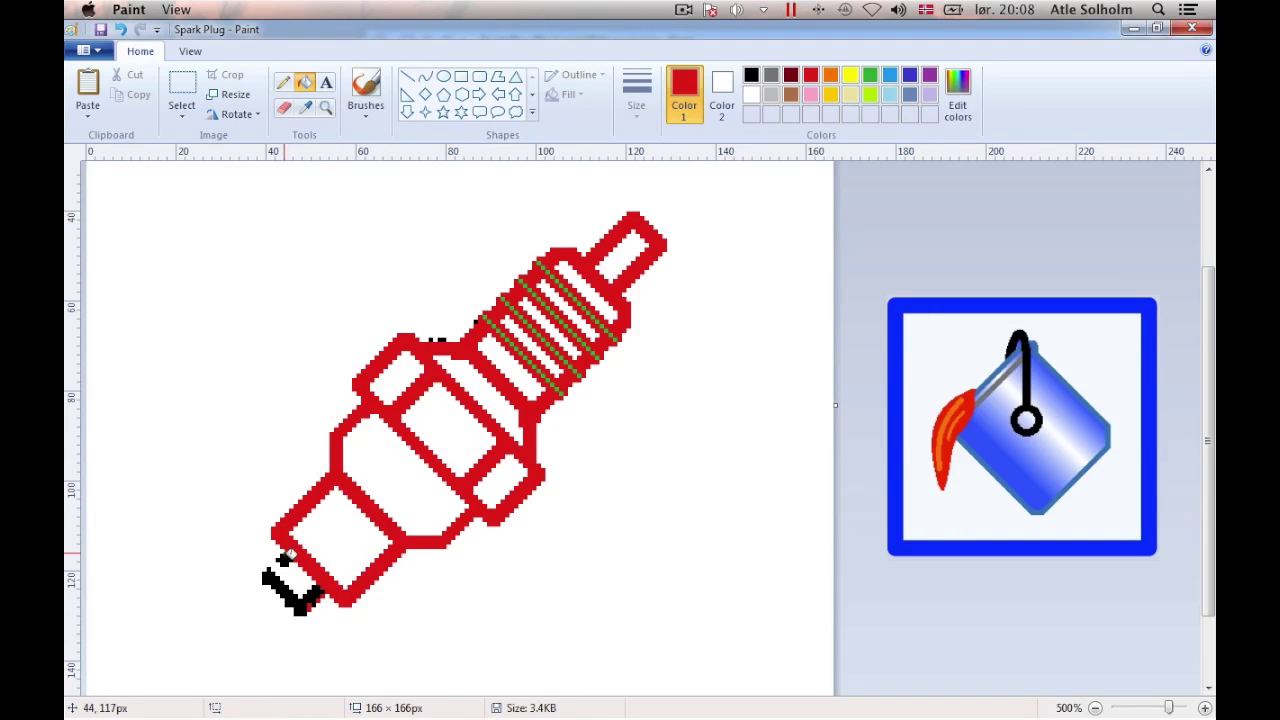
pyautogui.click(541, 268)
pyautogui.click(567, 249)
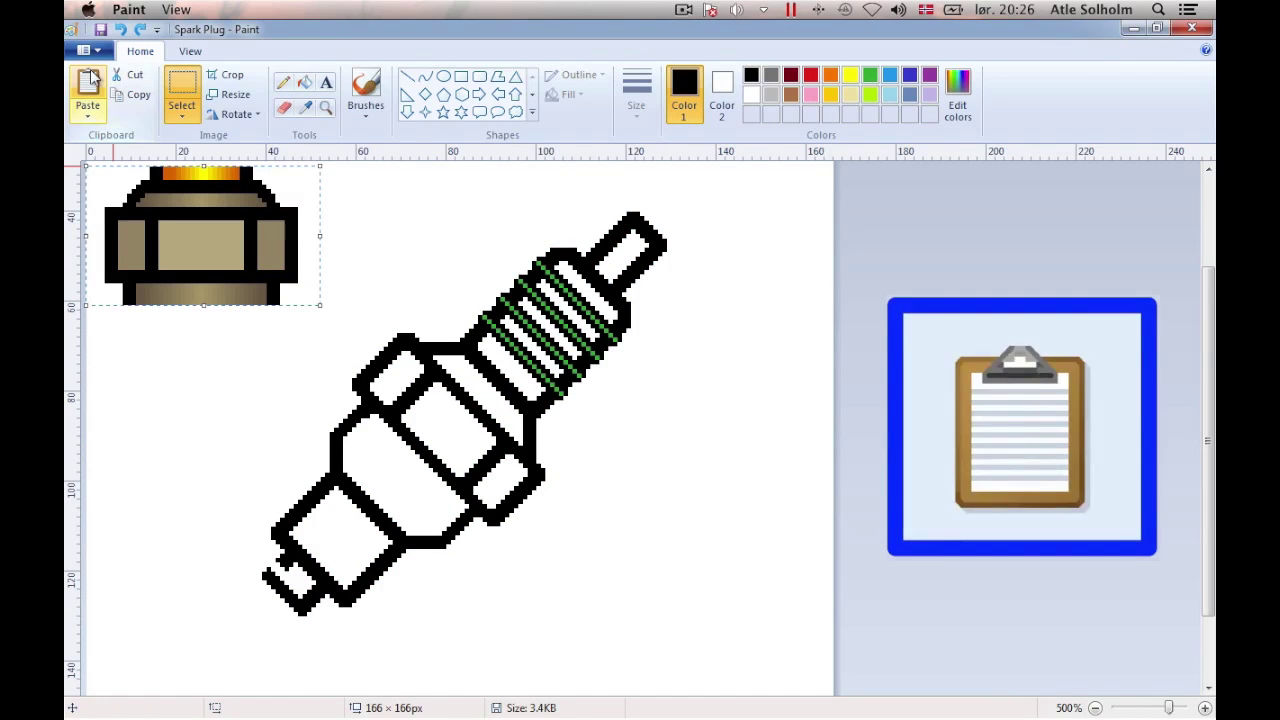
# Pick the darker tan from the pasted reference and fill both outer hex nut faces with it.
pyautogui.click(304, 106)
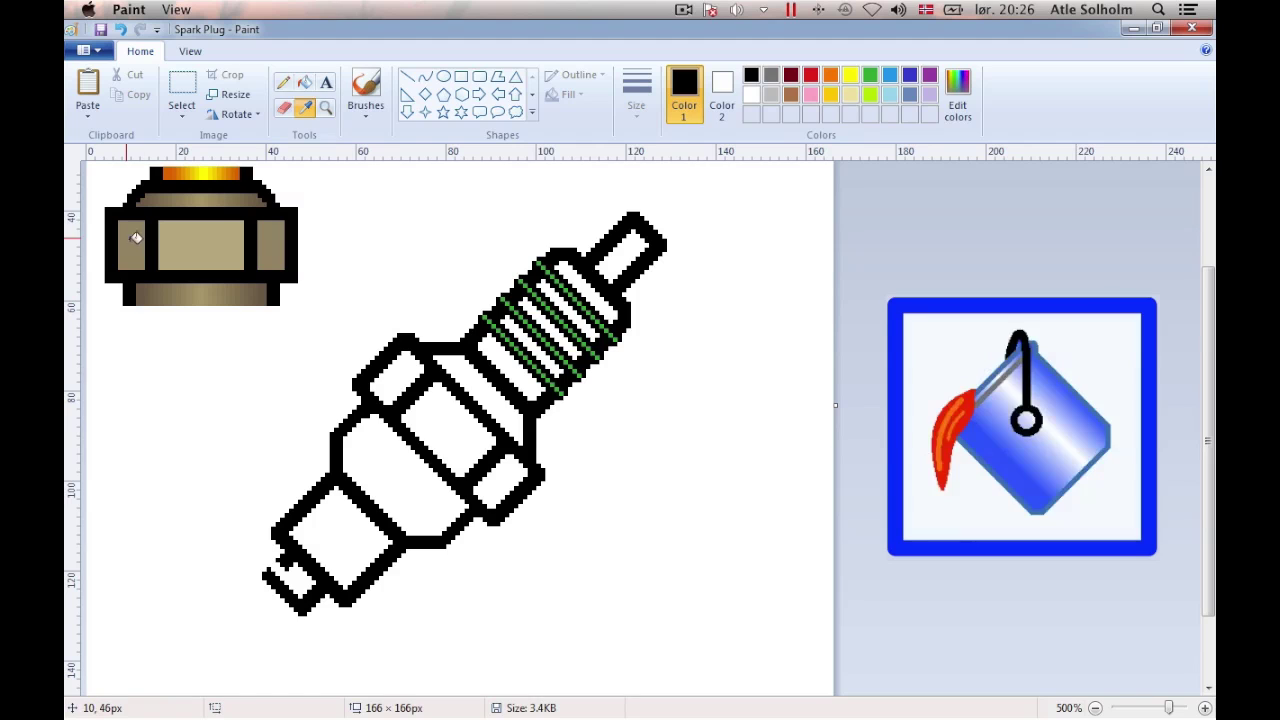
pyautogui.click(138, 234)
pyautogui.click(410, 378)
pyautogui.click(506, 478)
# Fill the middle hex nut face with the reference's lighter tan and the terminal tip with dark grey.
pyautogui.click(304, 106)
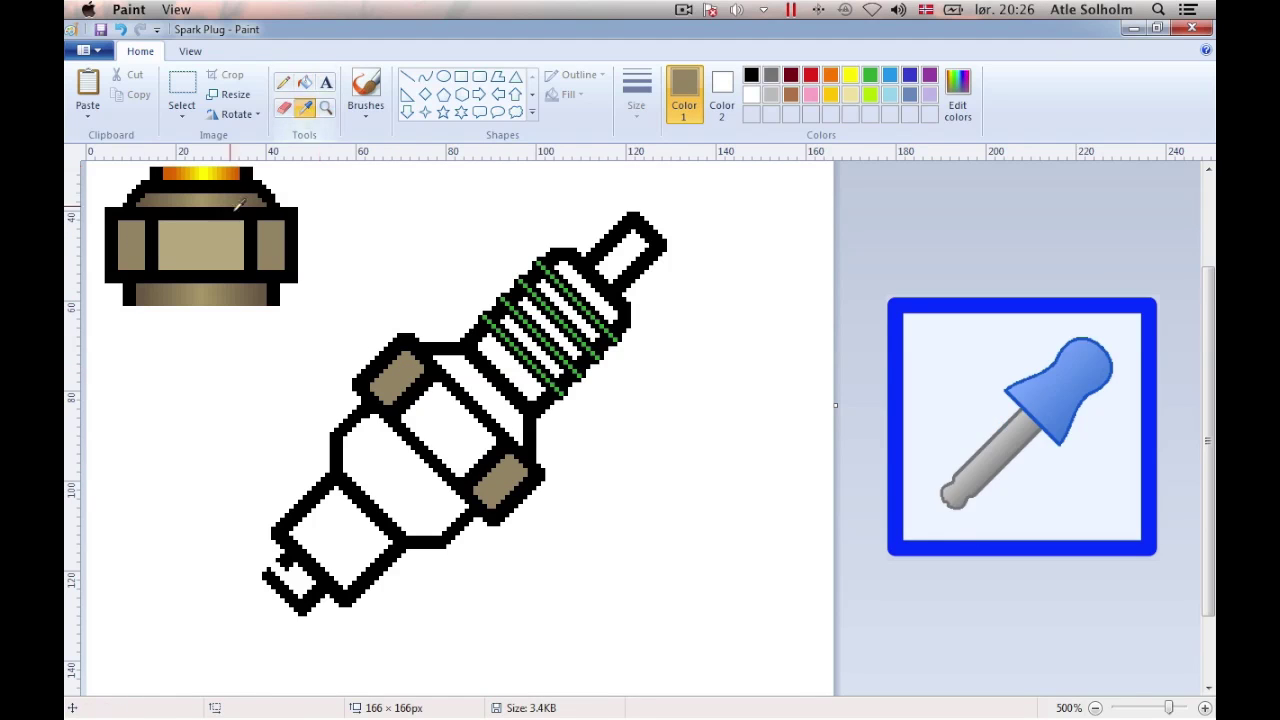
pyautogui.click(200, 244)
pyautogui.click(455, 414)
pyautogui.click(771, 75)
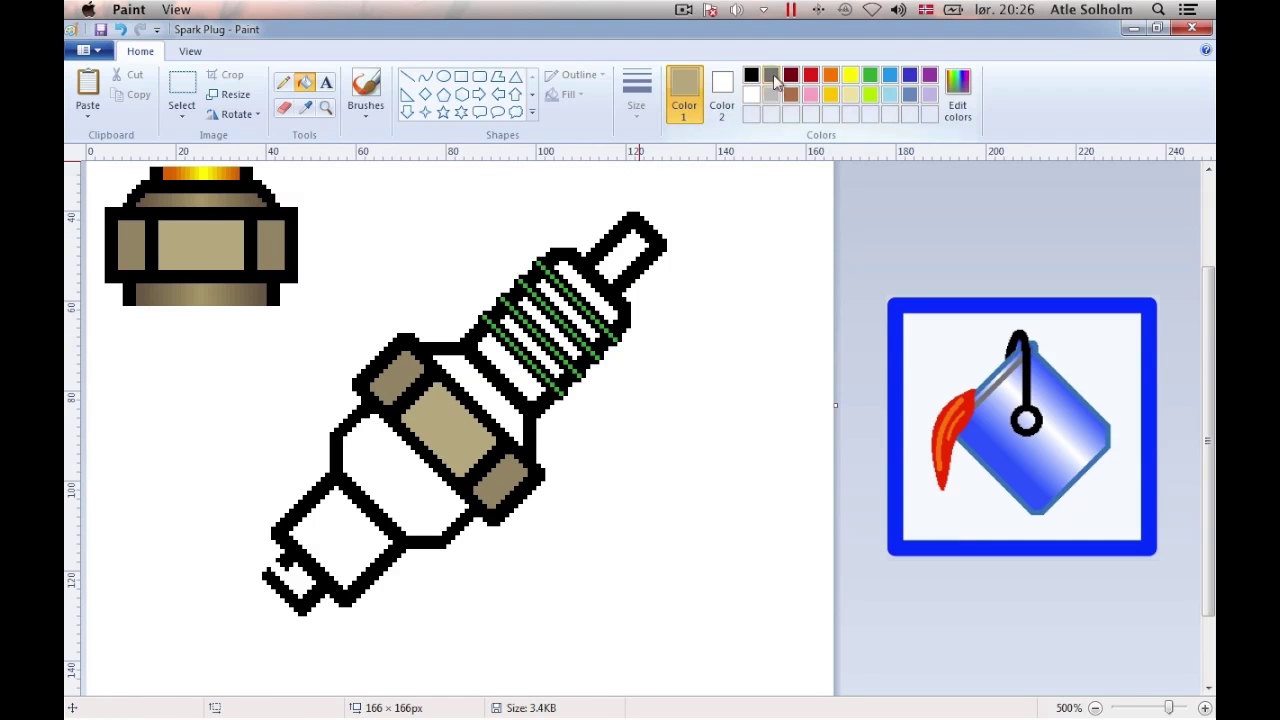
pyautogui.click(625, 250)
# Select the pasted colour reference of the spark plug and delete it.
pyautogui.click(181, 90)
pyautogui.moveTo(326, 321); pyautogui.dragTo(86, 160)
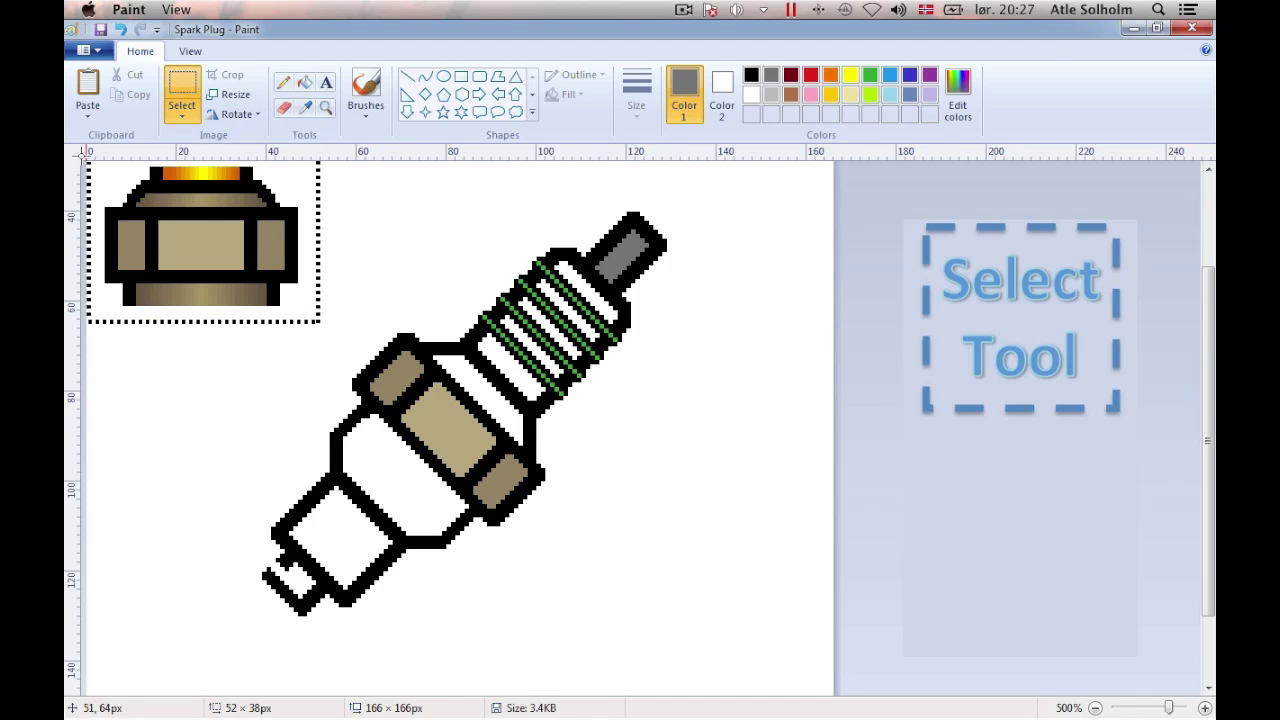
pyautogui.rightClick(222, 236)
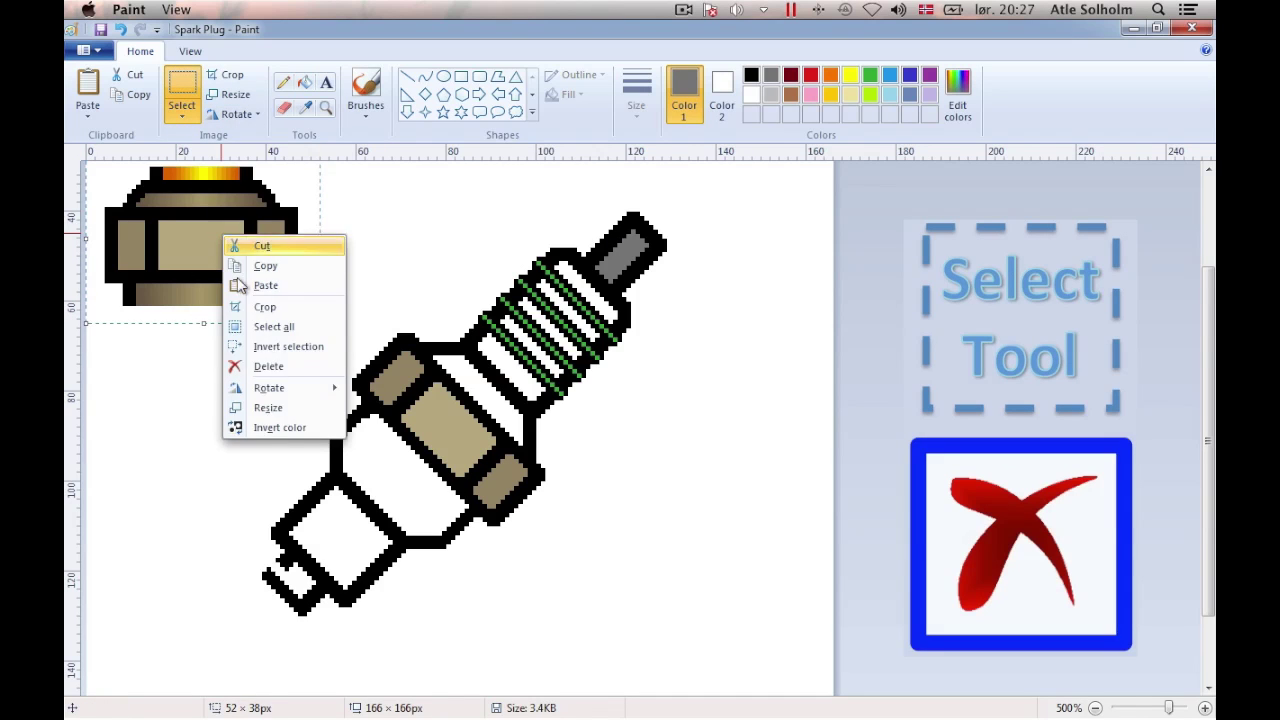
pyautogui.click(263, 367)
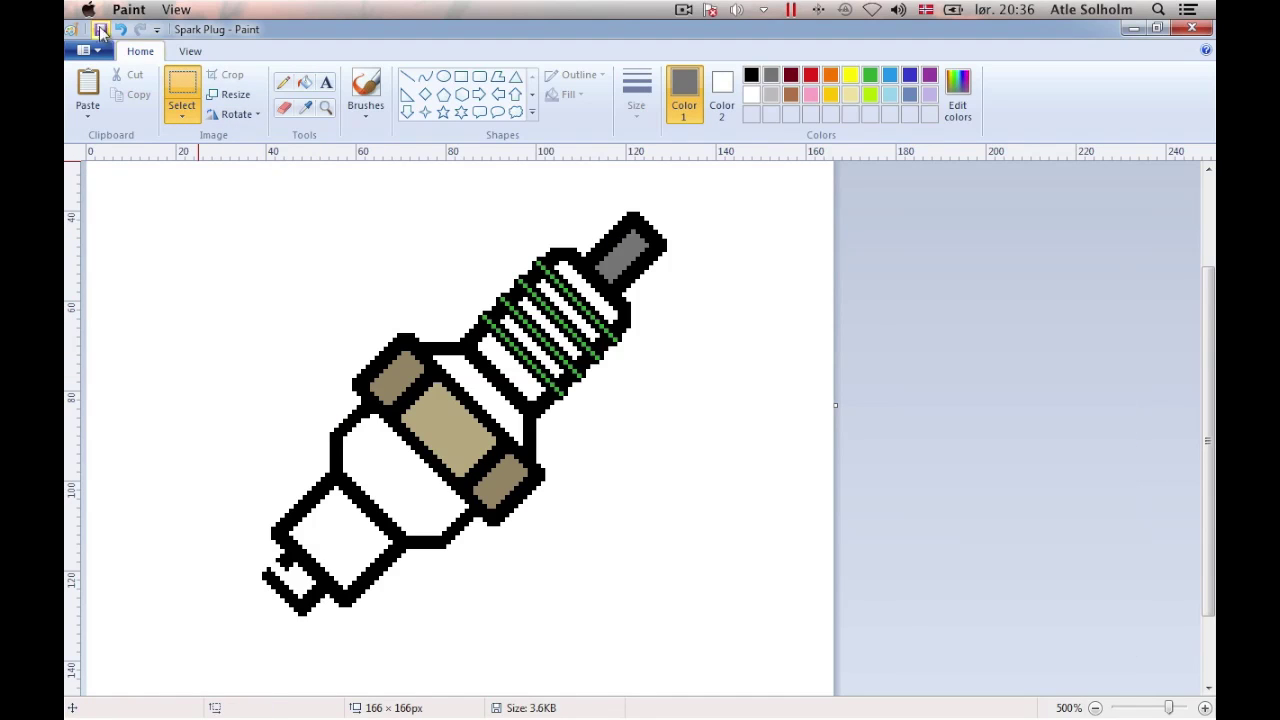
# Switch to Finder, duplicate Spark Plug.tif in the MS Paint Images folder, and return to Paint.
pyautogui.press('super+Tab')
pyautogui.scroll(-15, 903, 366)
pyautogui.rightClick(838, 333)
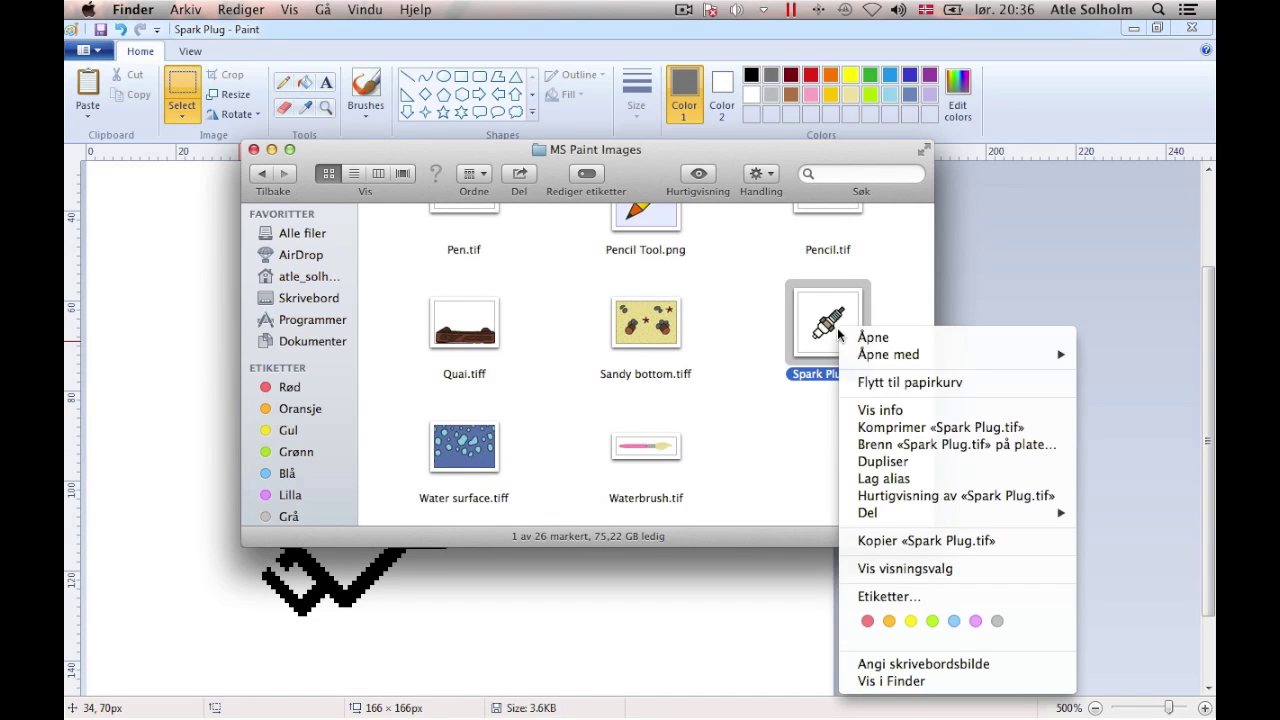
pyautogui.click(895, 465)
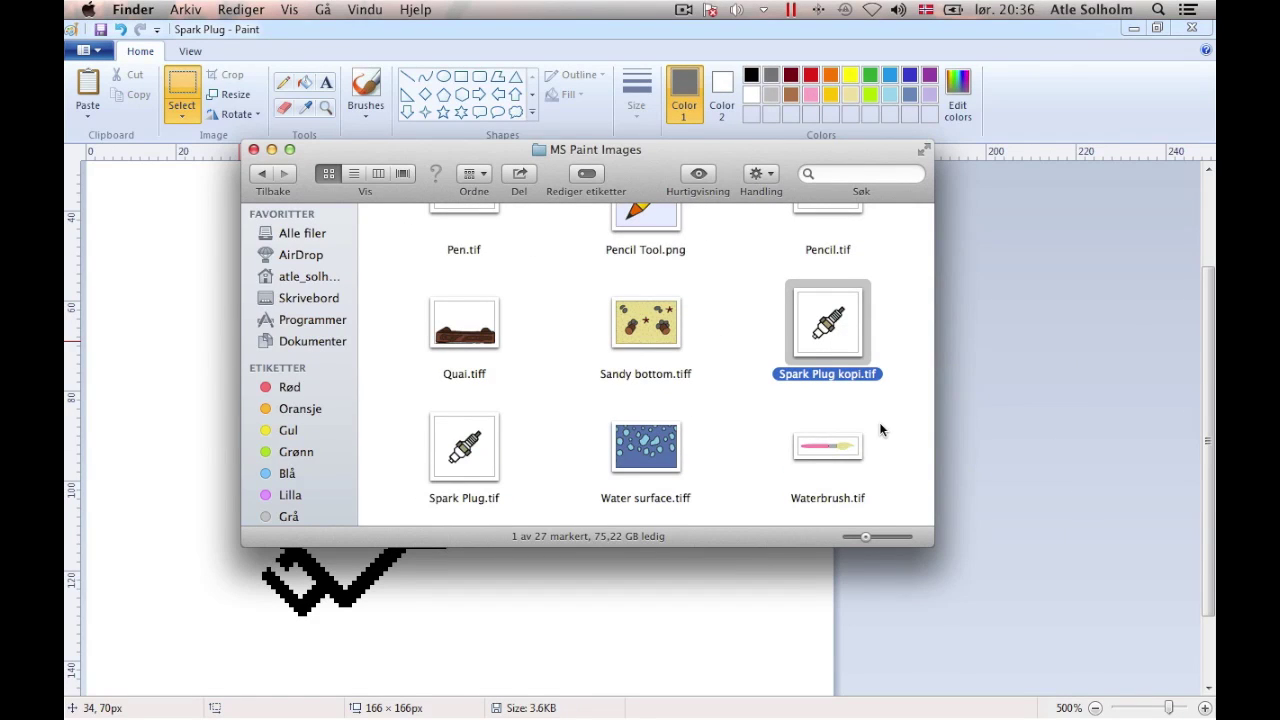
pyautogui.press('super+Tab')
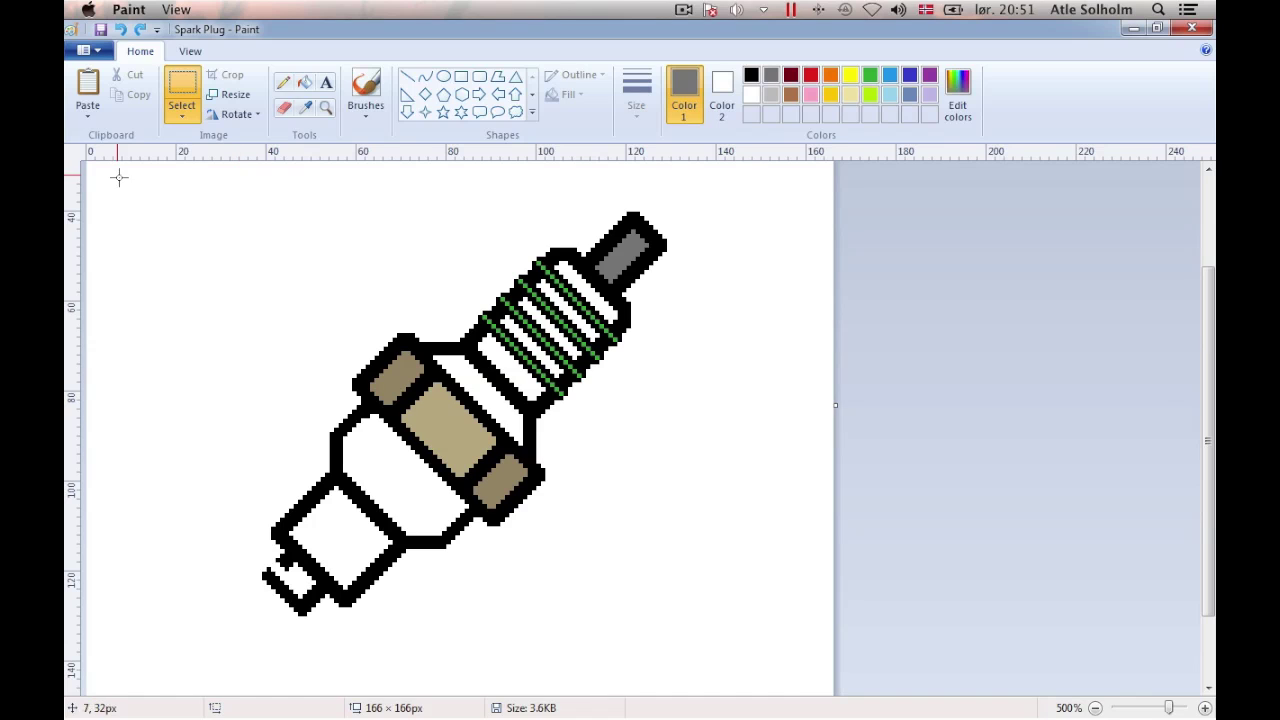
# Paste the diagonal brown gradient over the plug's lower body and the orange-yellow gradient over the insulator.
pyautogui.click(88, 90)
pyautogui.moveTo(275, 357); pyautogui.dragTo(379, 441)
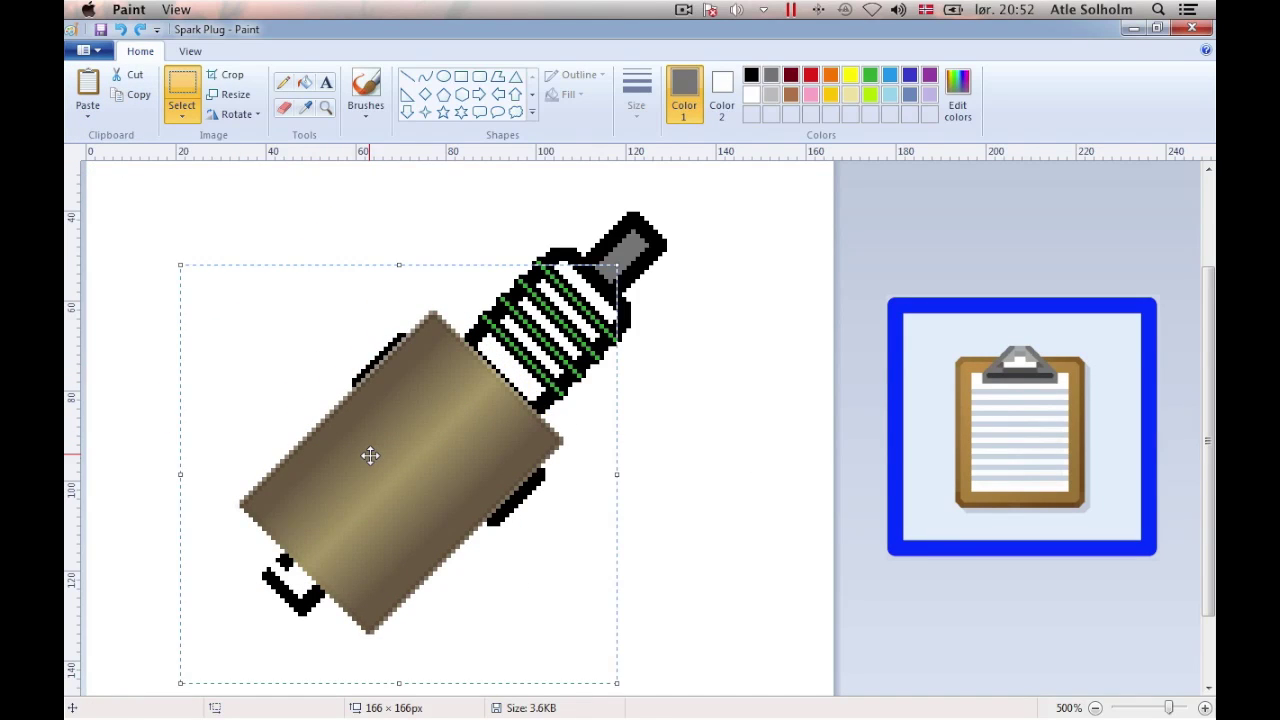
pyautogui.click(88, 90)
pyautogui.moveTo(163, 257); pyautogui.dragTo(531, 331)
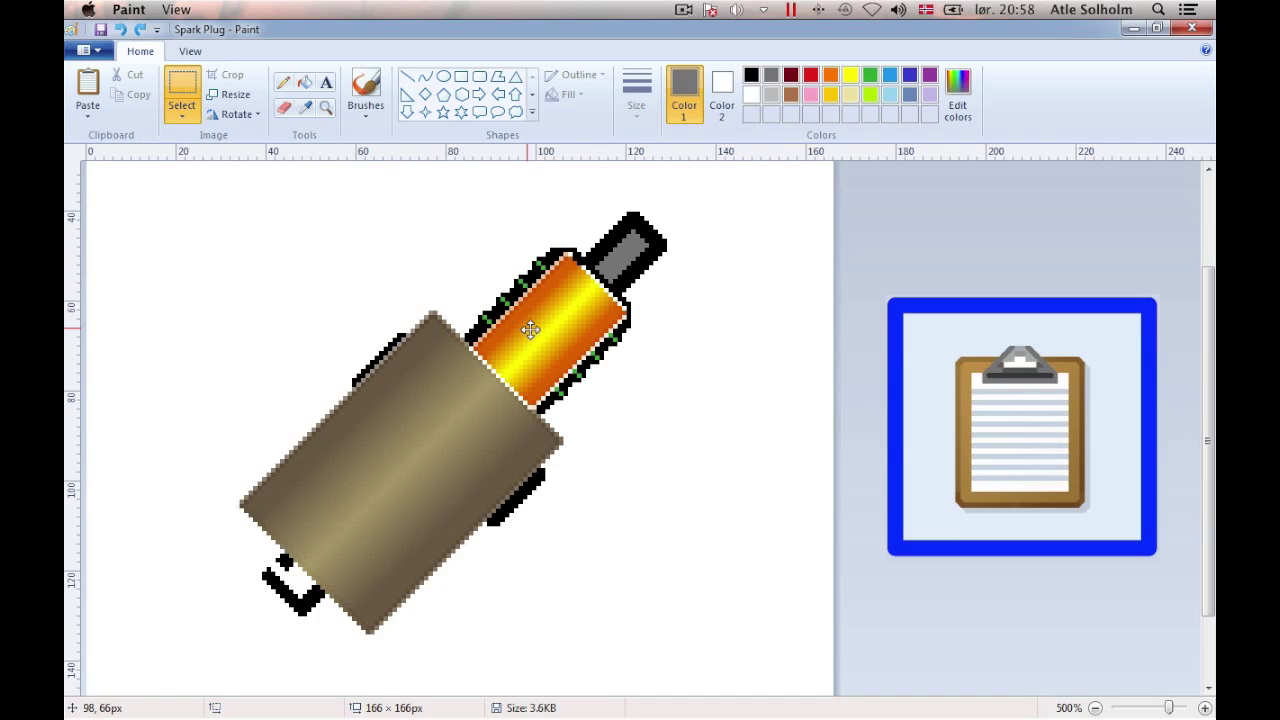
# Paste the copied pink-background spark plug drawing over the gradients as a transparent selection, so the gradients fill its white areas.
pyautogui.press('Escape')
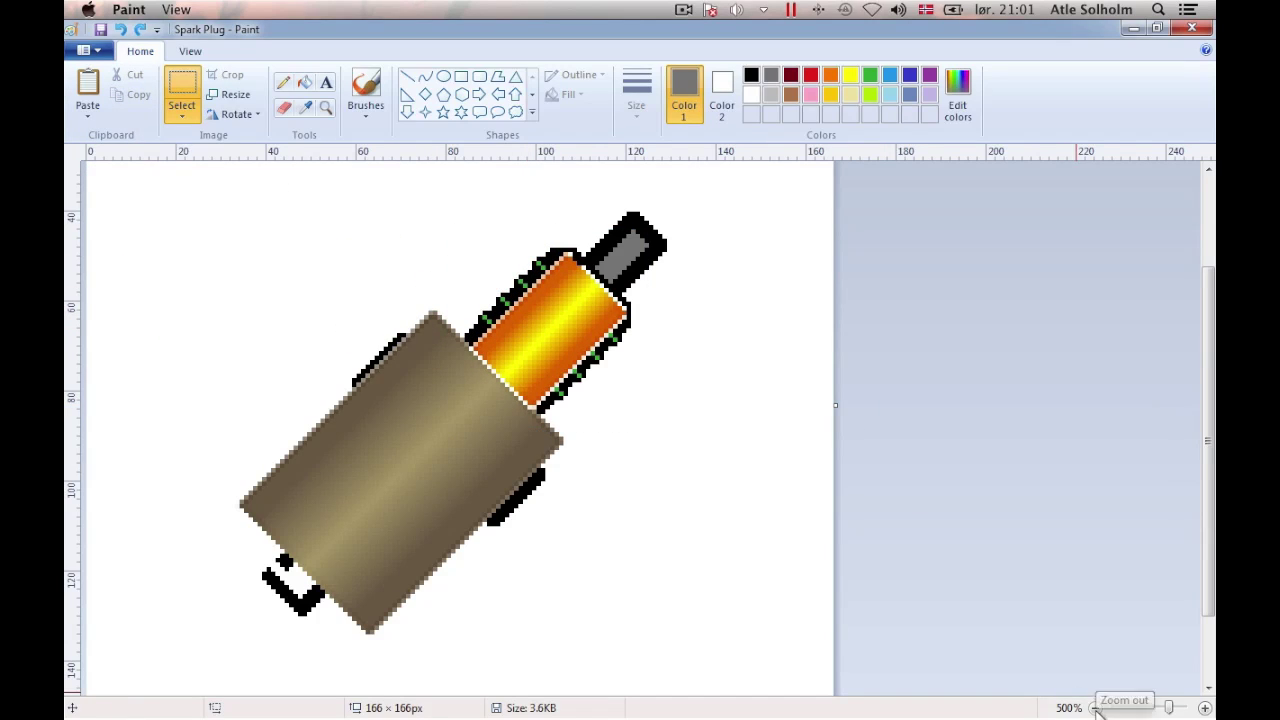
pyautogui.click(1095, 707)
pyautogui.click(1095, 707)
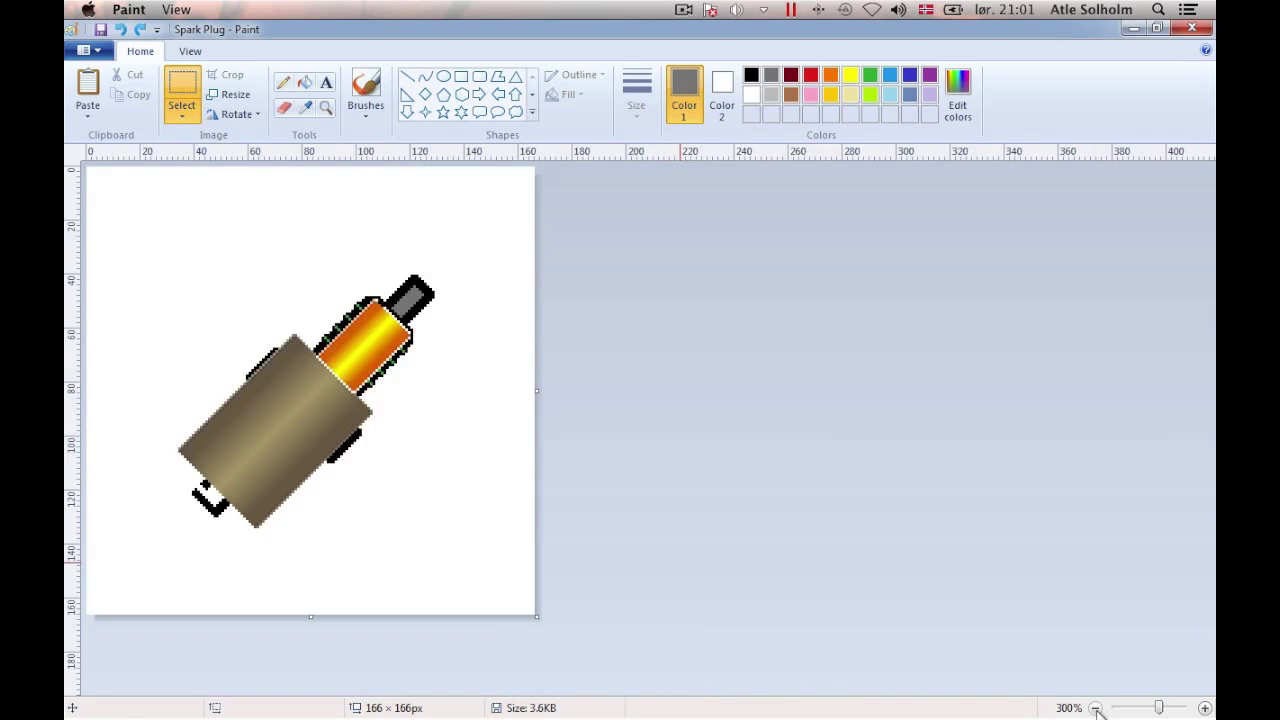
pyautogui.click(88, 88)
pyautogui.click(181, 114)
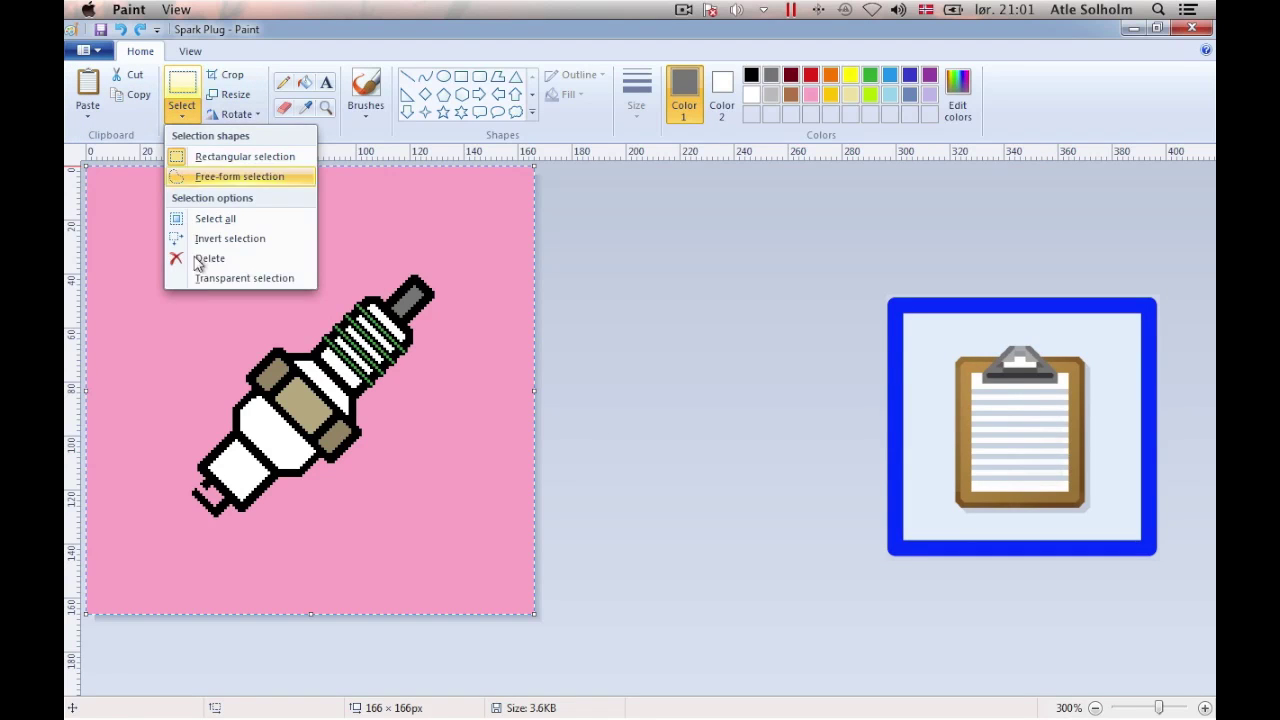
pyautogui.click(201, 278)
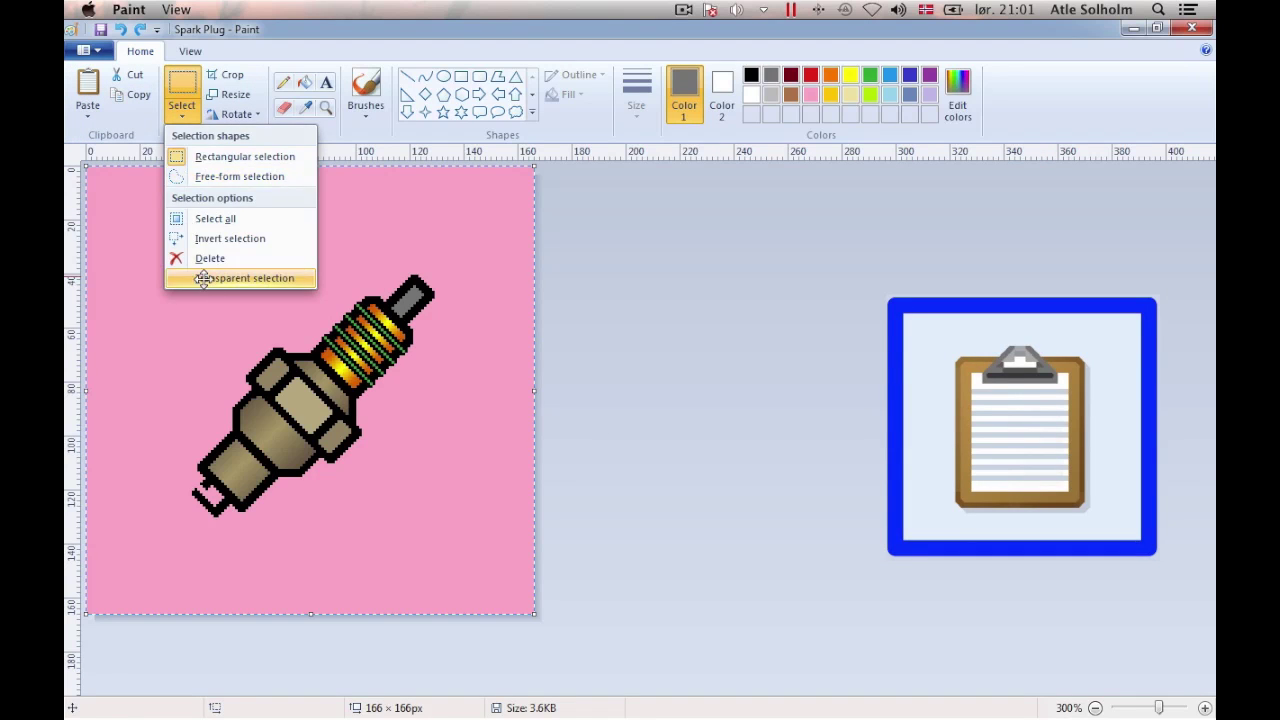
pyautogui.click(623, 351)
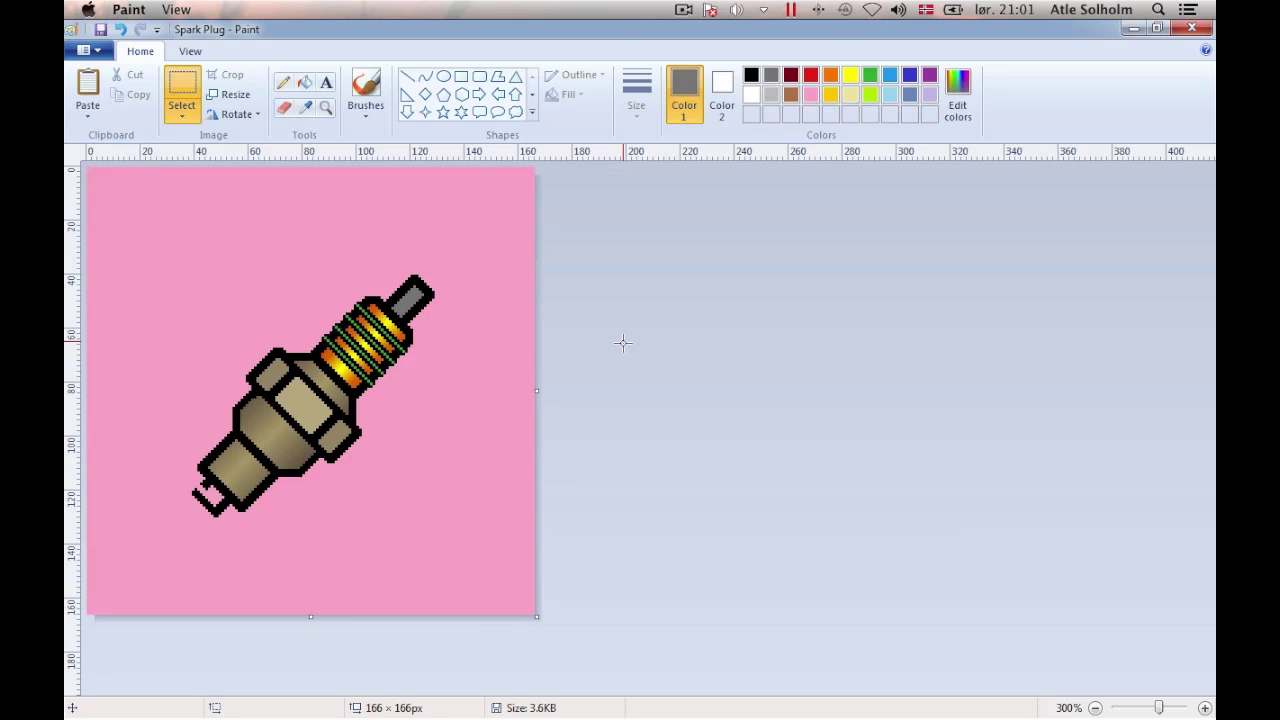
# Fill the pink background around the spark plug with white.
pyautogui.click(305, 84)
pyautogui.rightClick(293, 197)
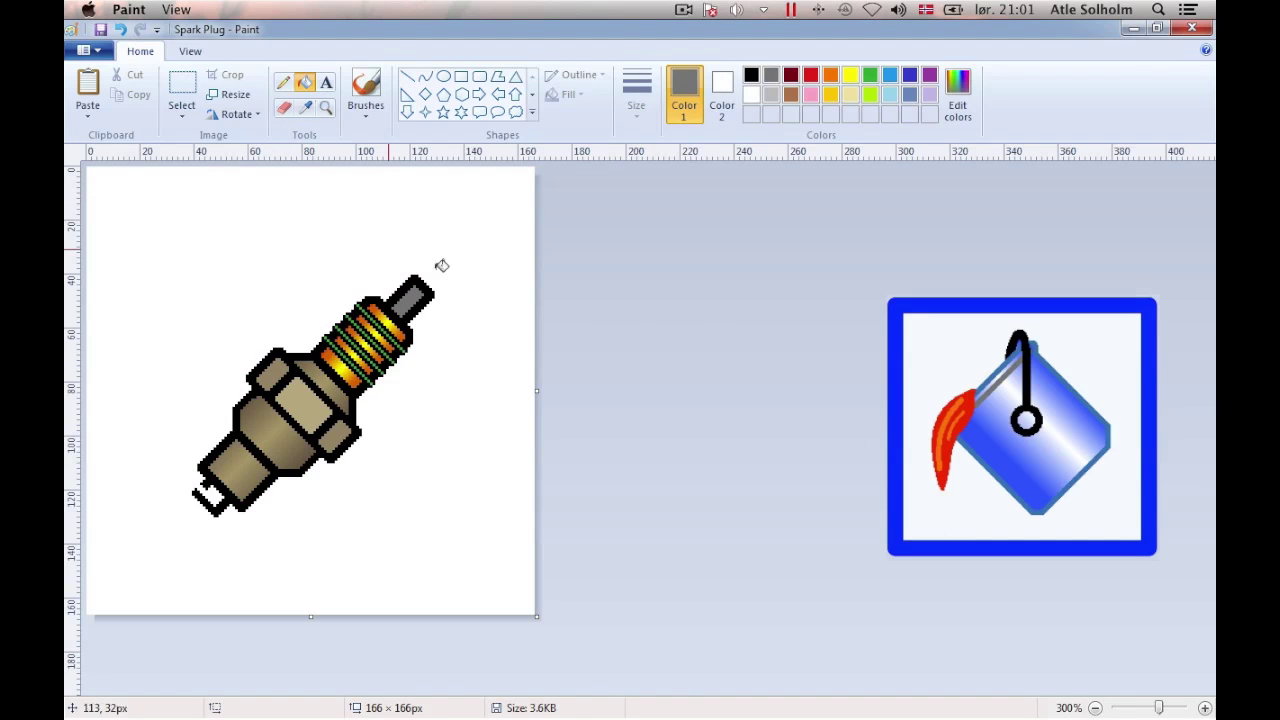